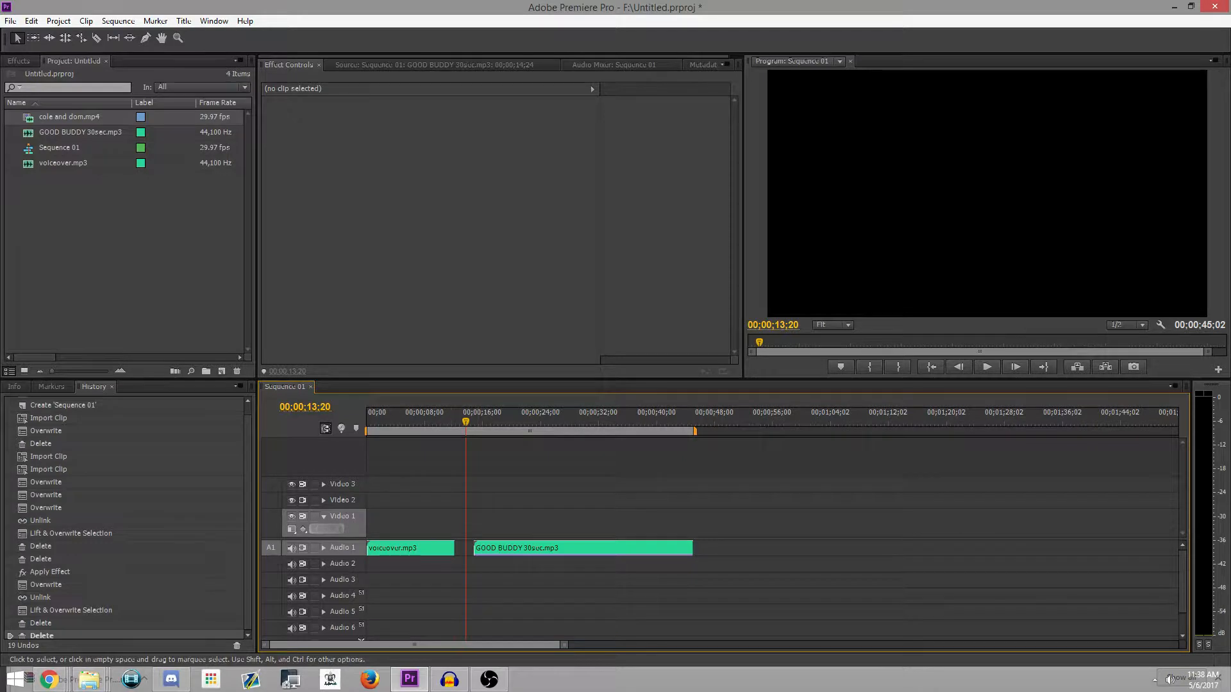
# Step: Inspect the voiceover.mp3 clip's waveform in the source monitor and show its audio effect settings
pyautogui.doubleClick(449, 548)
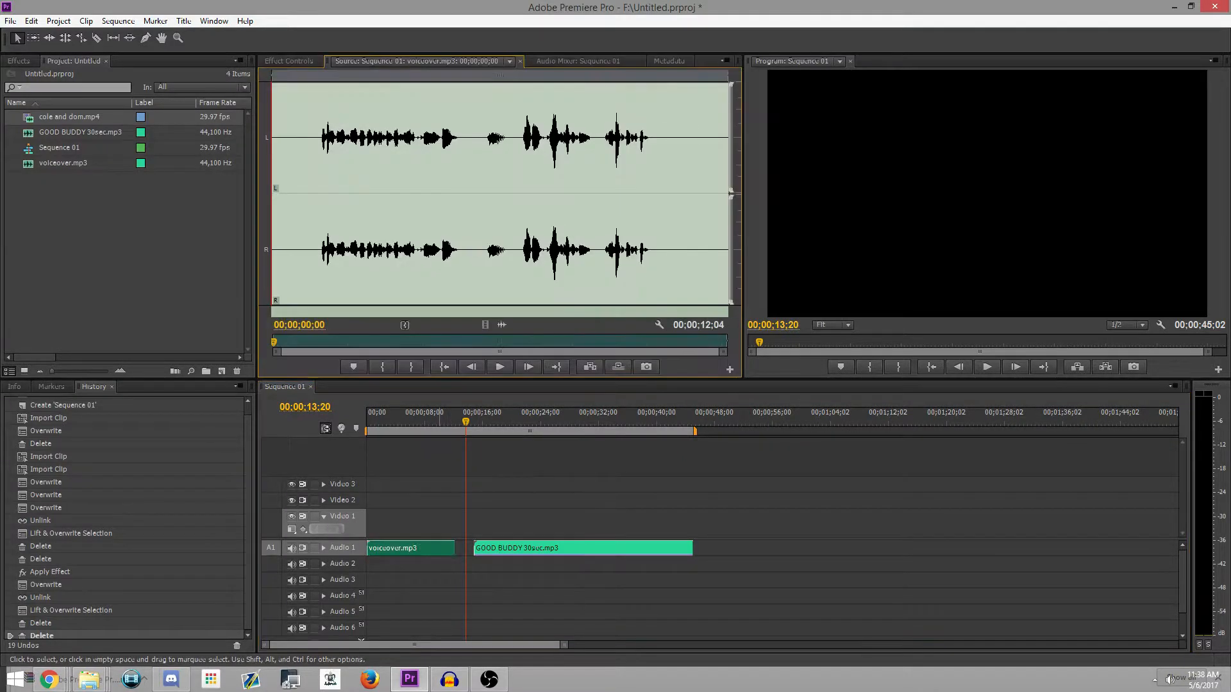
pyautogui.click(289, 61)
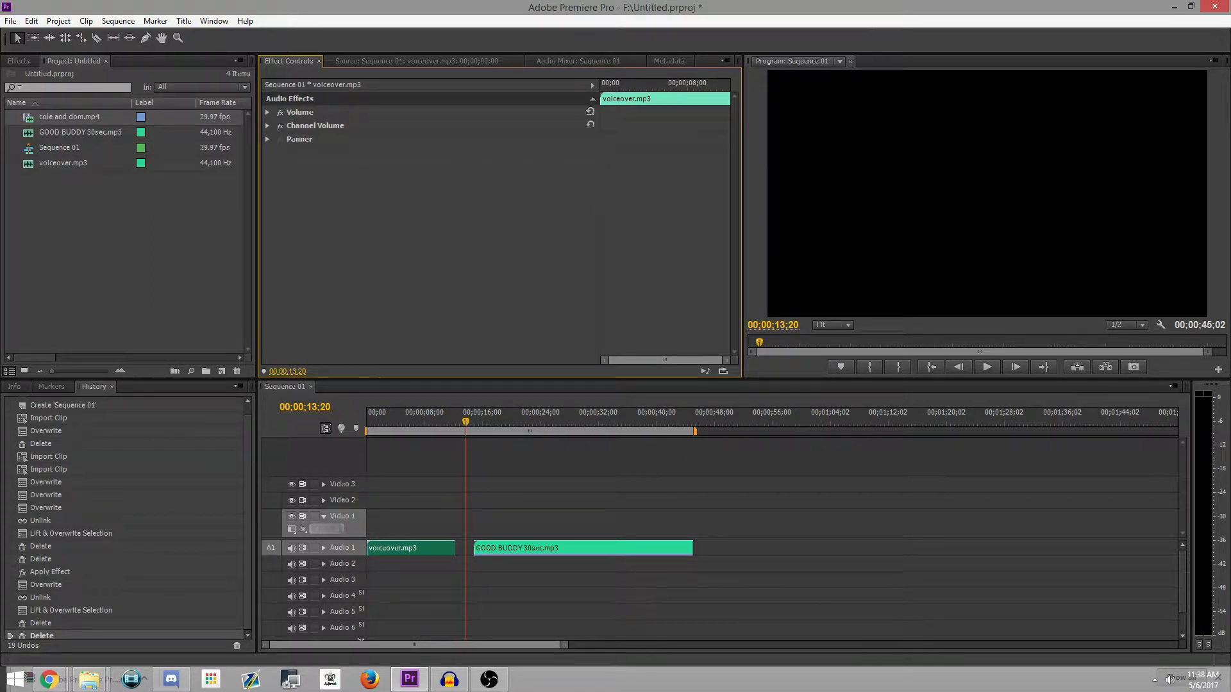
pyautogui.click(129, 244)
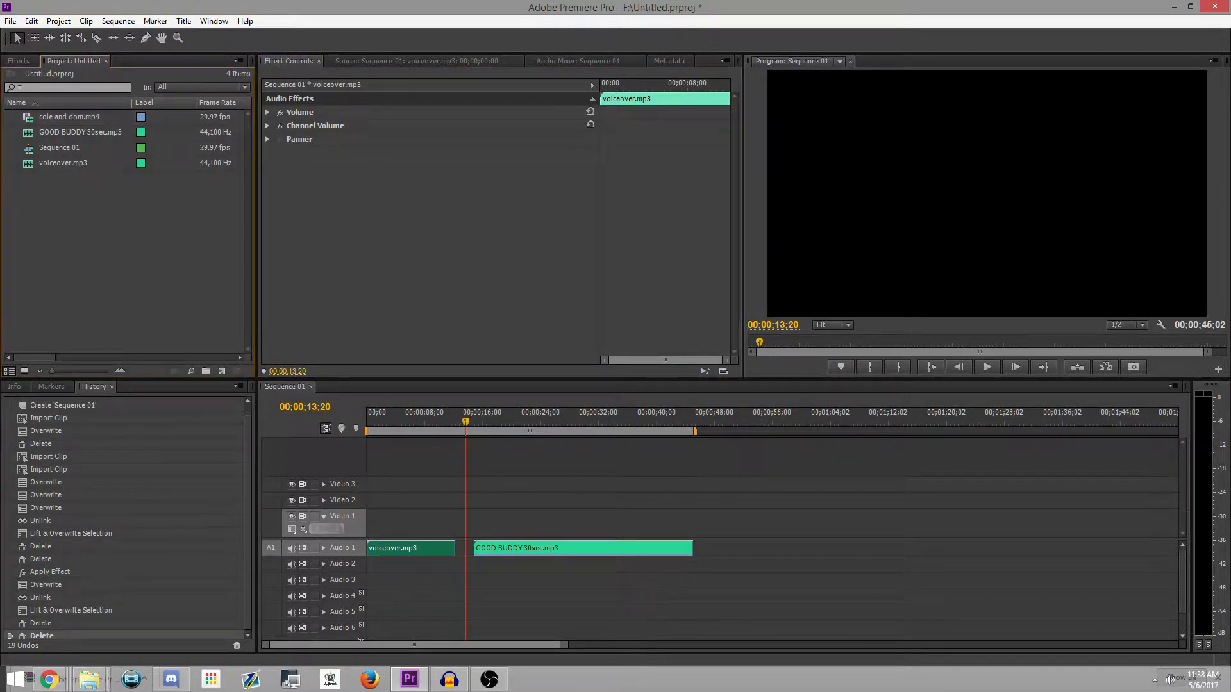
# Step: Place cole and dom.mp4 with its audio on Video 1 and Audio 1 after the music clip, starting at about 53 seconds
pyautogui.moveTo(71, 117); pyautogui.dragTo(752, 523)
pyautogui.moveTo(466, 422); pyautogui.dragTo(710, 422)
pyautogui.click(728, 523)
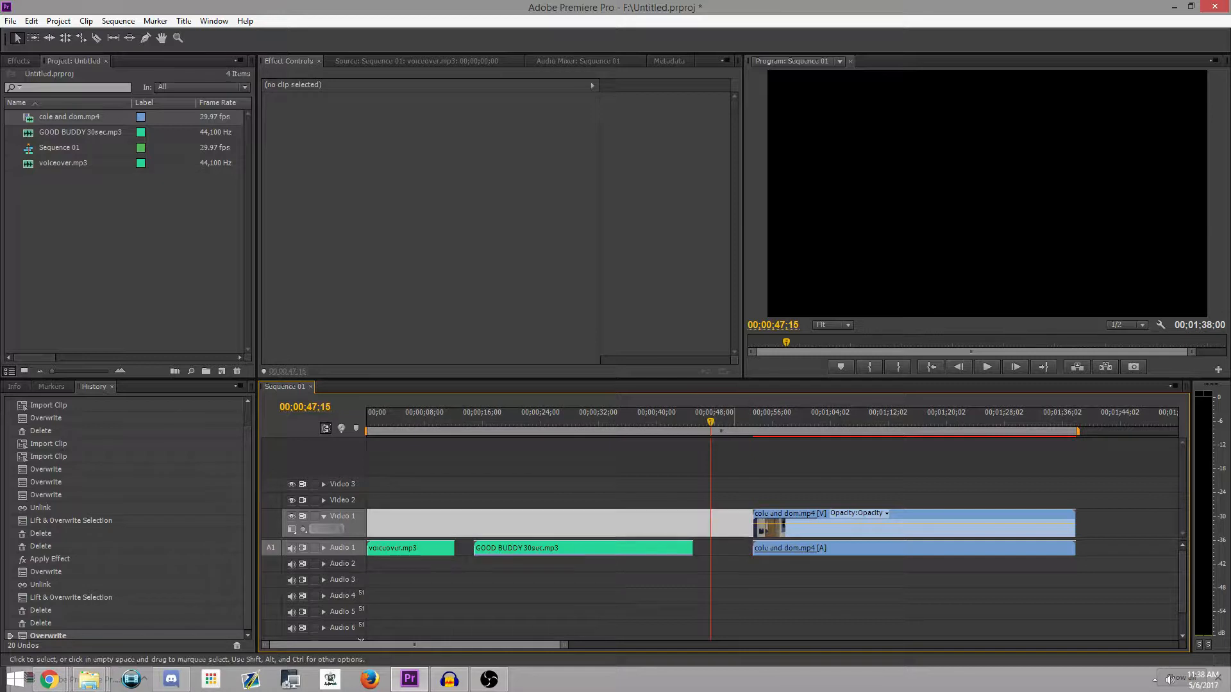
pyautogui.click(740, 548)
pyautogui.click(742, 570)
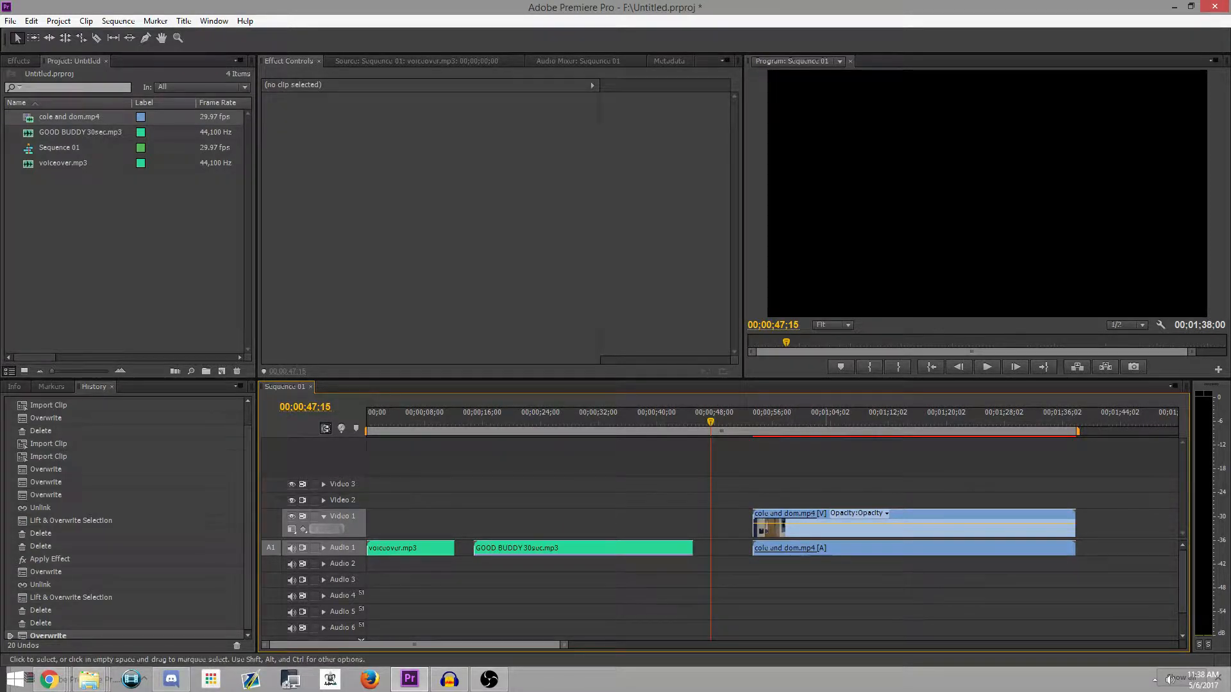
# Step: Unlink the cole and dom.mp4 video from its audio and delete only the video part from Video 1
pyautogui.rightClick(827, 530)
pyautogui.click(859, 157)
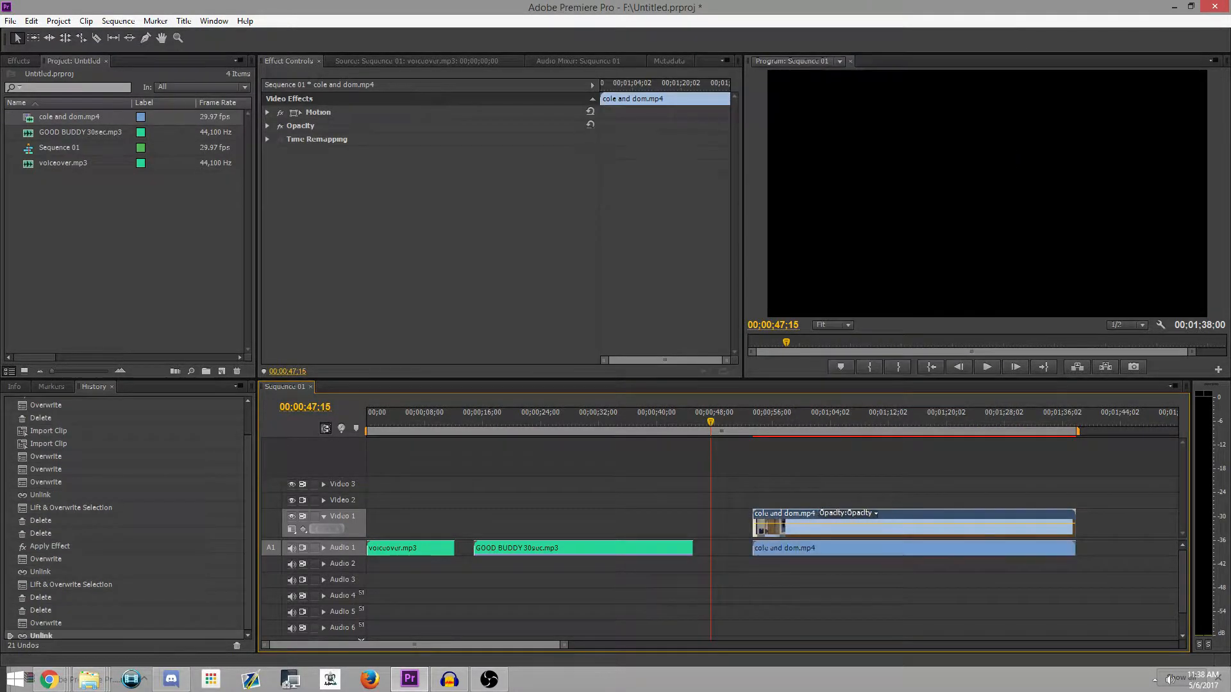
pyautogui.doubleClick(808, 528)
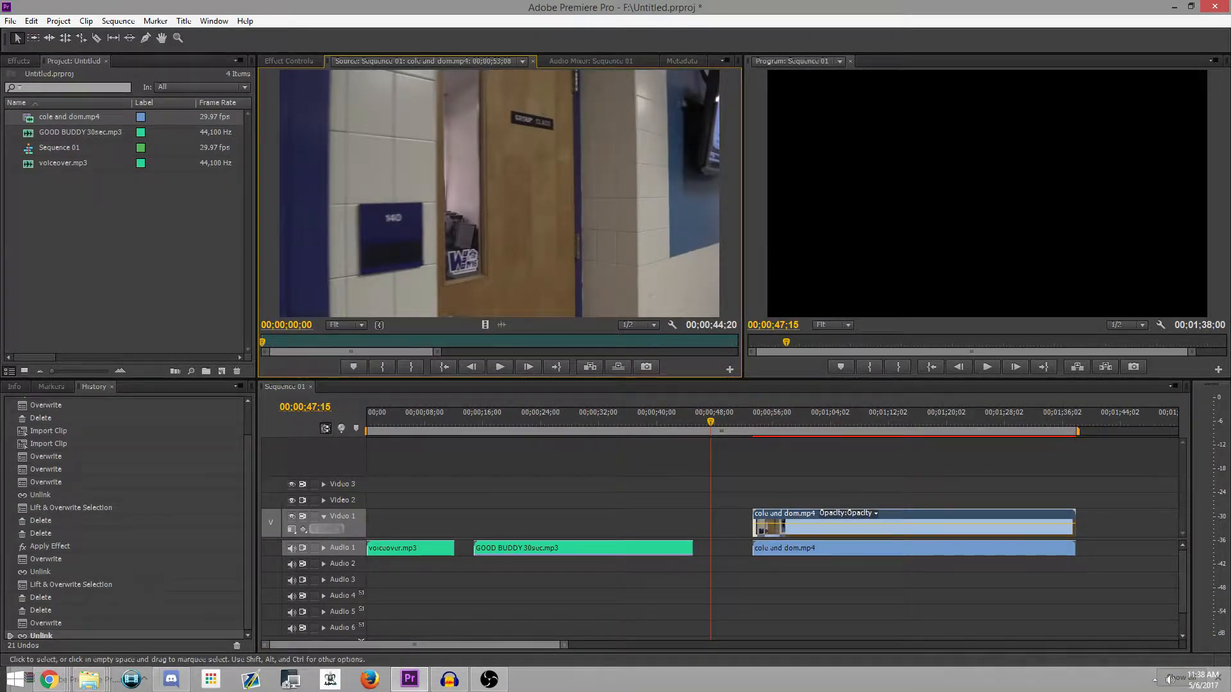
pyautogui.press('Delete')
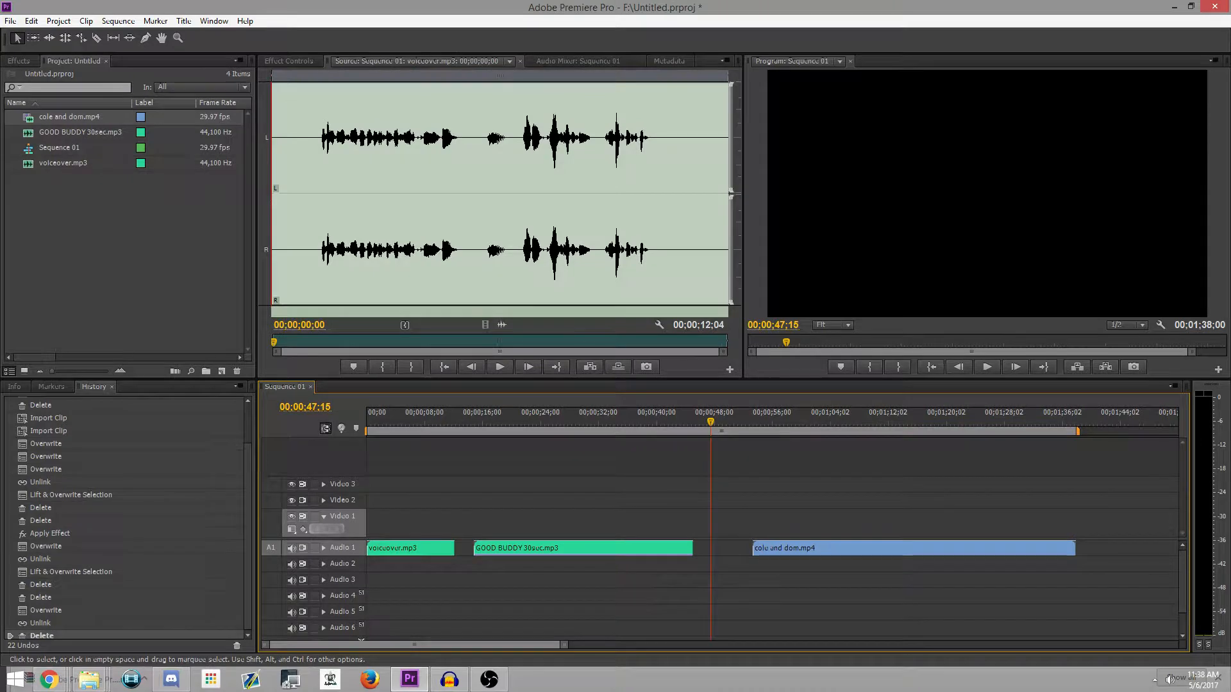
# Step: Shift the separated cole and dom.mp4 audio slightly along Audio 1 and delete it from the sequence
pyautogui.click(289, 61)
pyautogui.moveTo(809, 549)
pyautogui.mouseDown()
pyautogui.moveTo(827, 554)
pyautogui.moveTo(809, 554)
pyautogui.mouseUp()
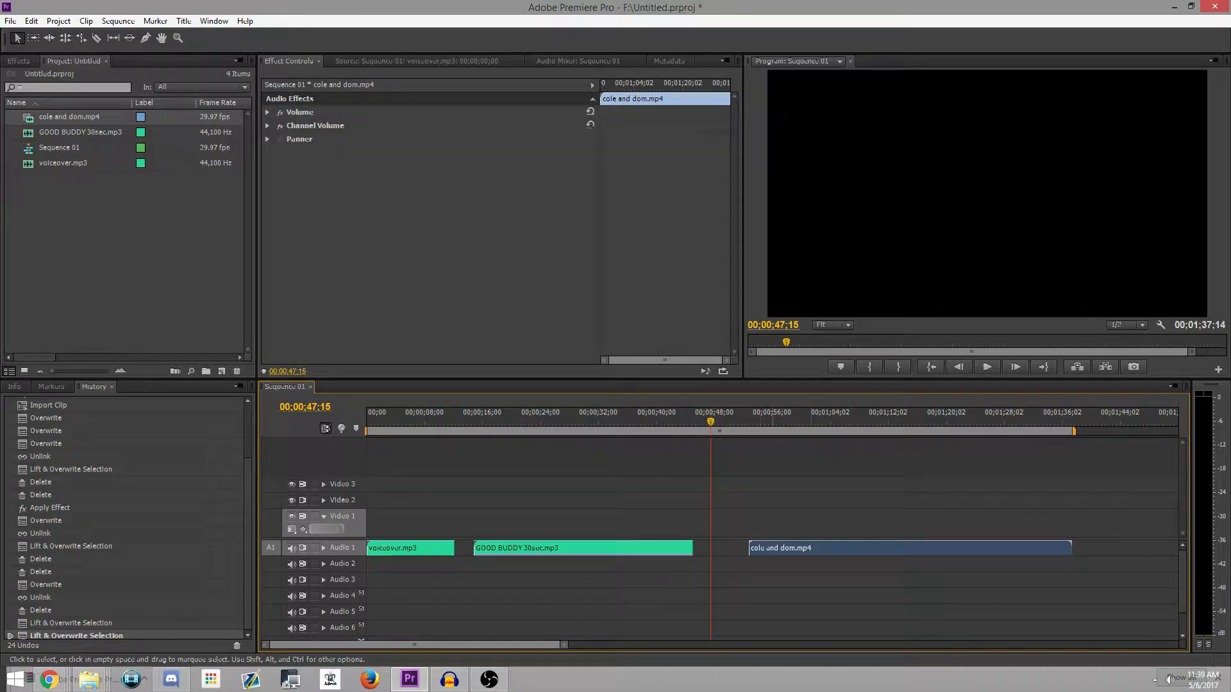
pyautogui.press('Delete')
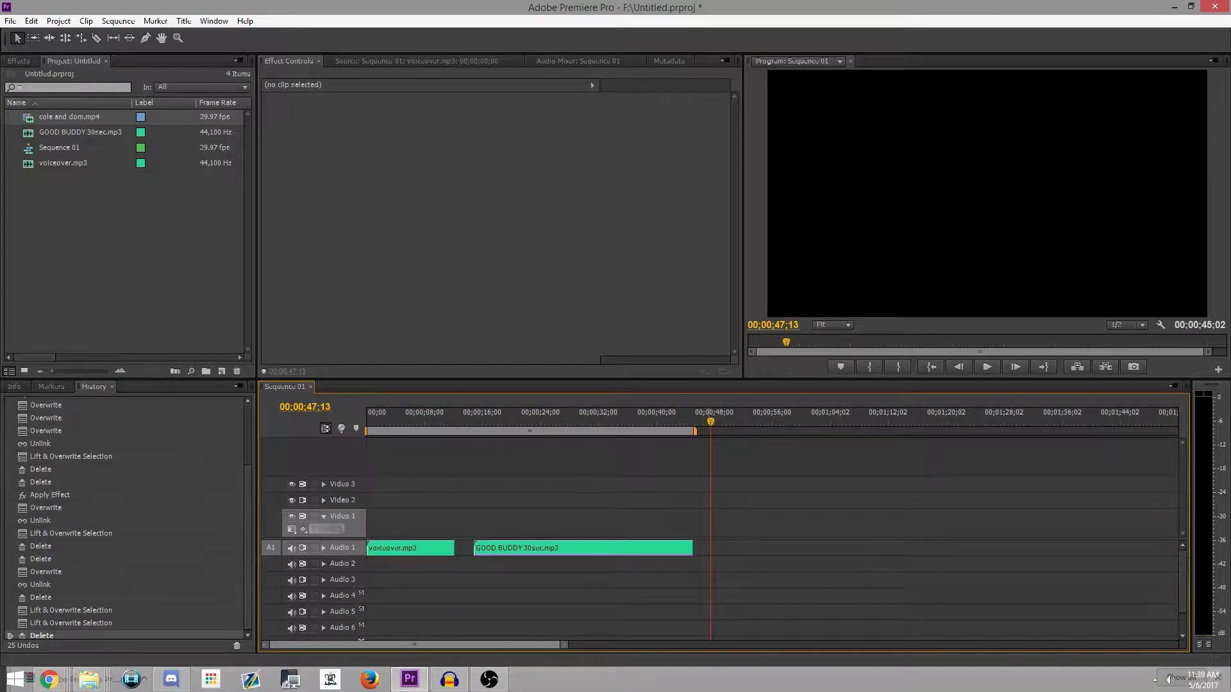
# Step: Try splitting the voiceover.mp3 clip on Audio 1 at two points near its middle with the Razor tool
pyautogui.click(97, 38)
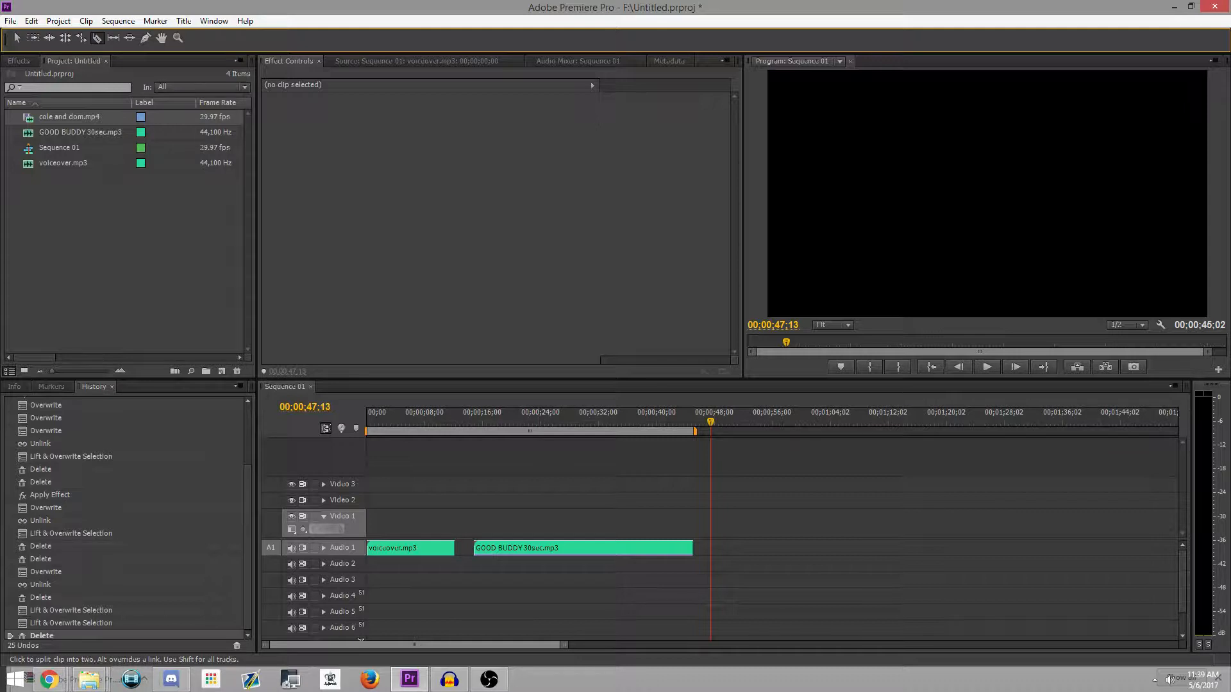
pyautogui.moveTo(710, 422); pyautogui.dragTo(366, 422)
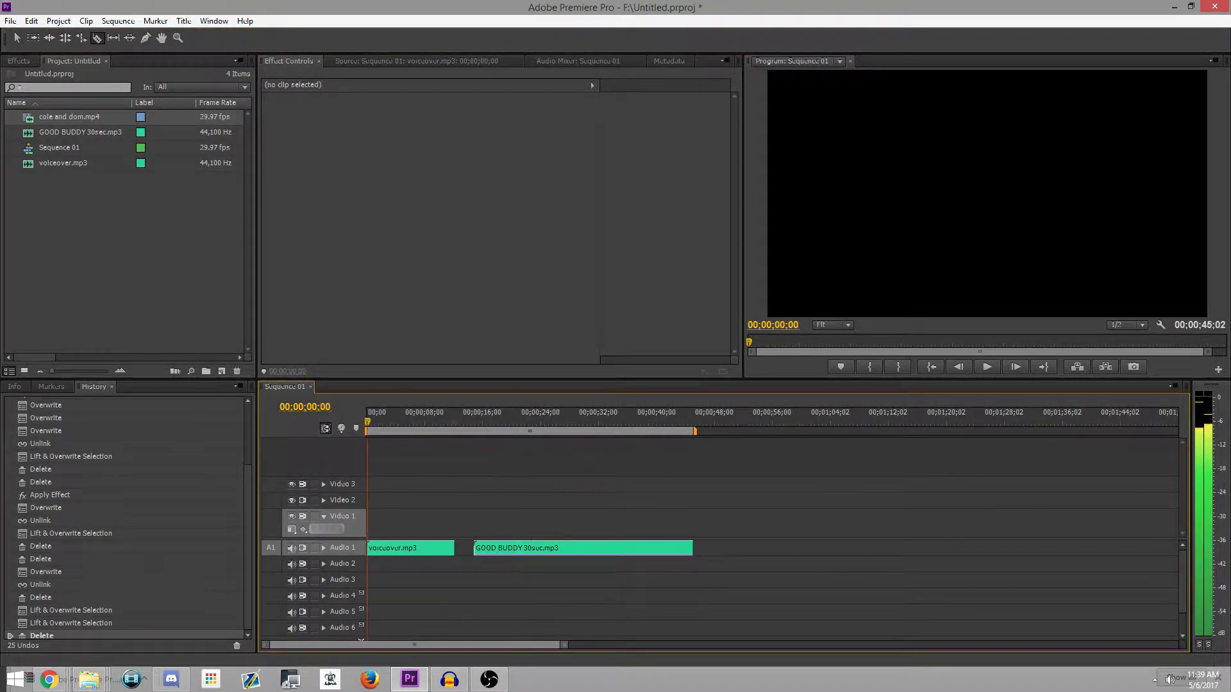
pyautogui.click(404, 548)
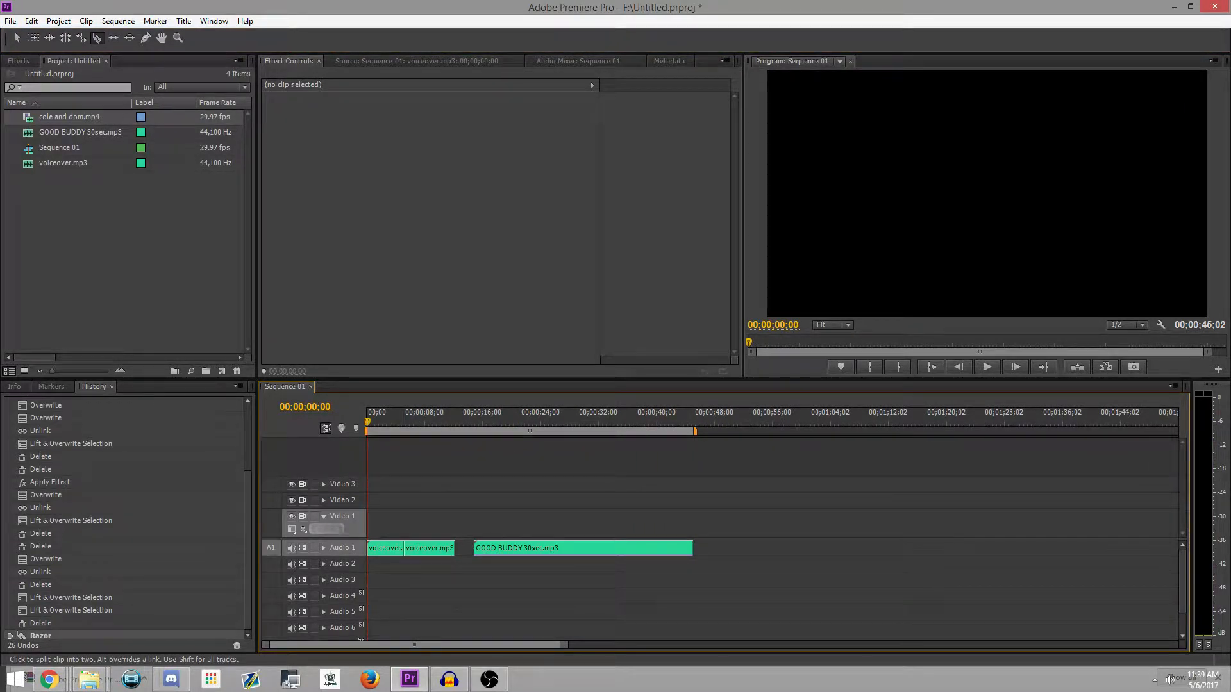
pyautogui.click(421, 548)
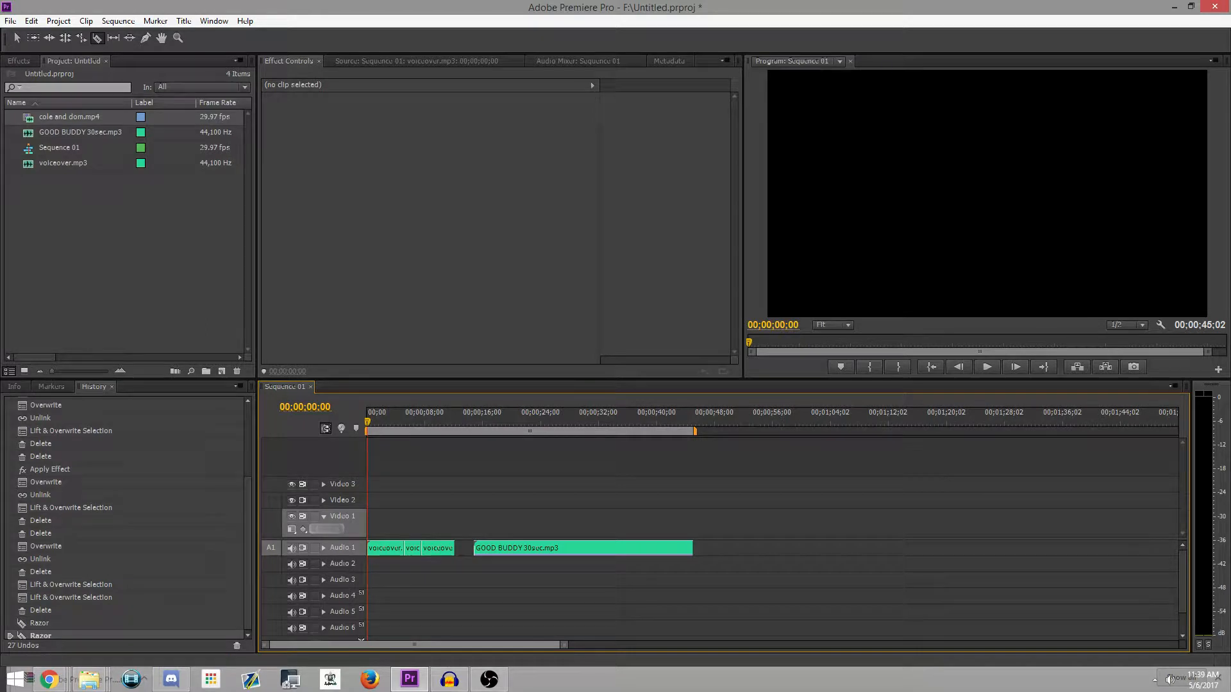
# Step: Undo both razor cuts in the voiceover.mp3 clip
pyautogui.click(31, 21)
pyautogui.click(38, 32)
pyautogui.click(31, 20)
pyautogui.click(39, 32)
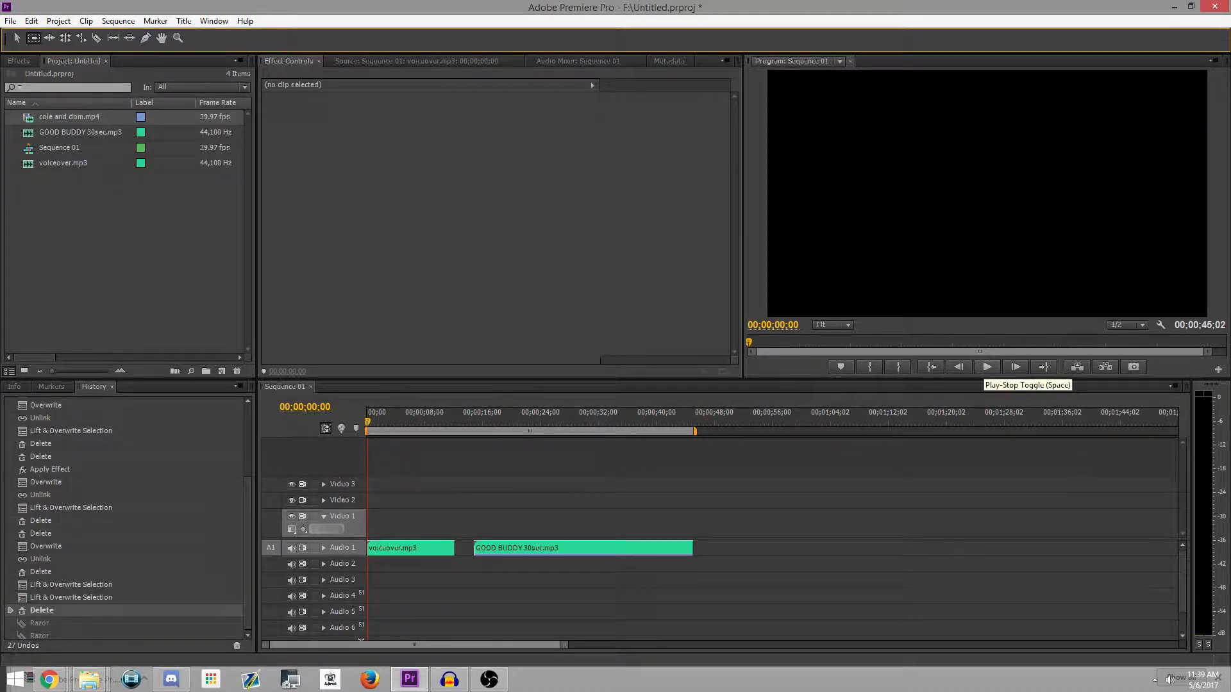
# Step: Play the voiceover from the start and replay its middle section in a magnified timeline to locate the part to cut out
pyautogui.click(987, 366)
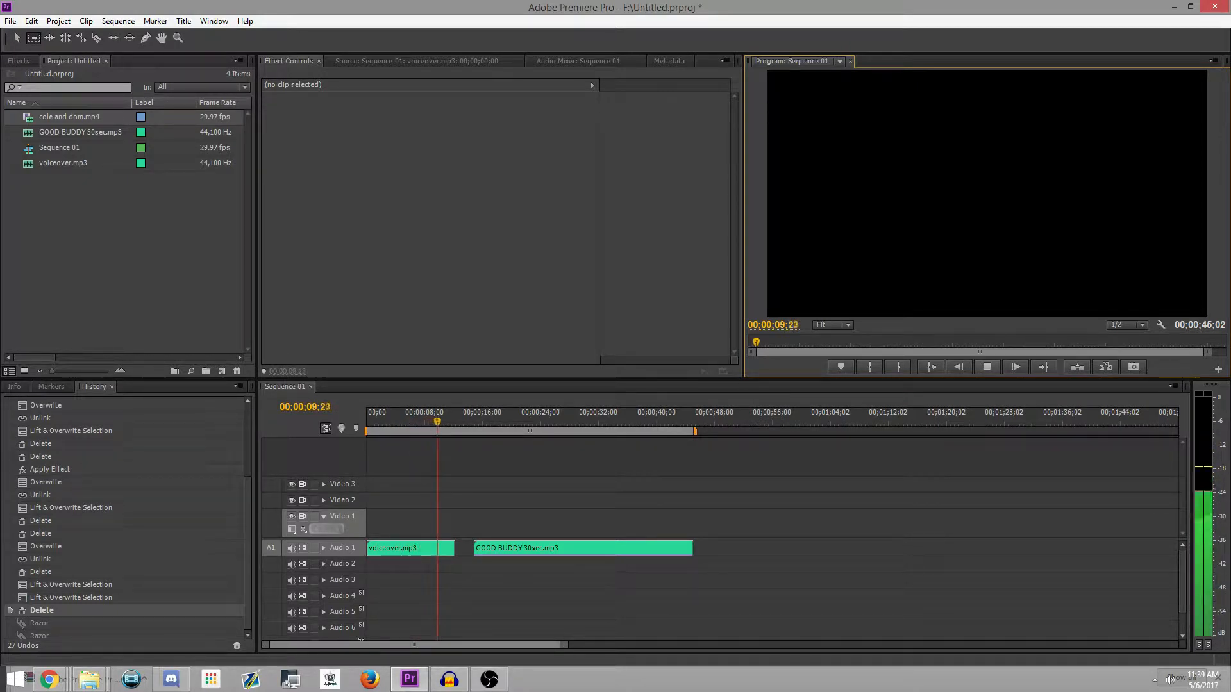
pyautogui.press('space')
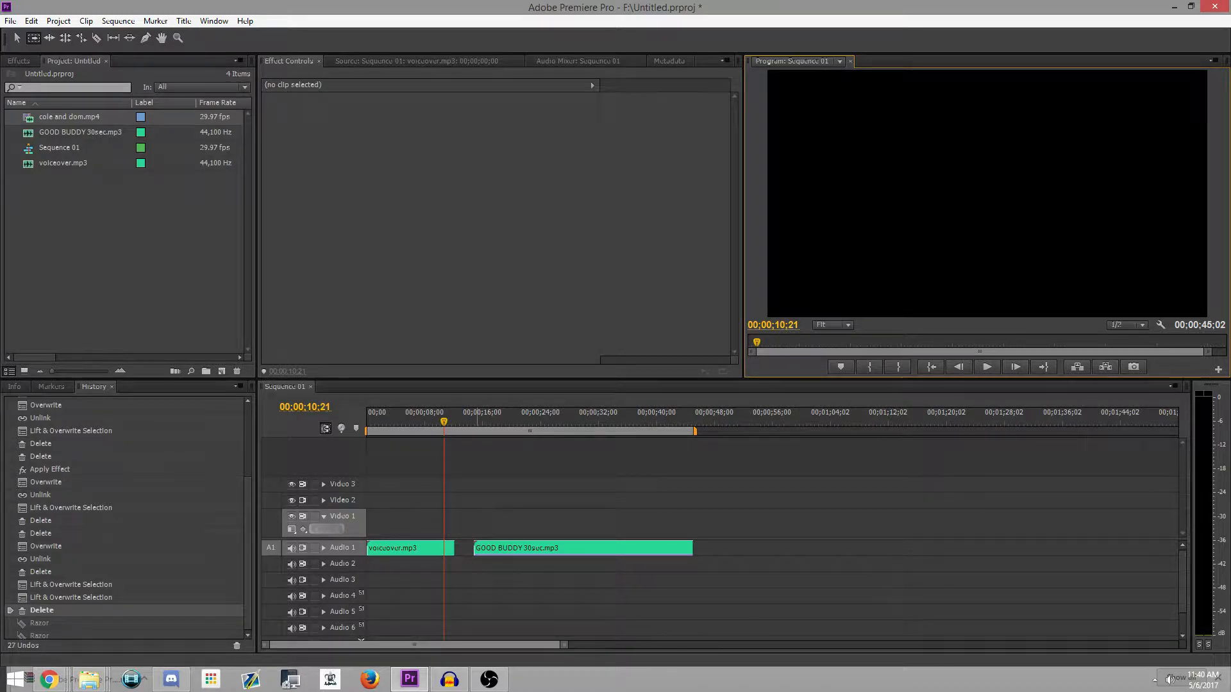
pyautogui.moveTo(443, 421); pyautogui.dragTo(393, 421)
pyautogui.moveTo(564, 644); pyautogui.dragTo(335, 645)
pyautogui.click(986, 367)
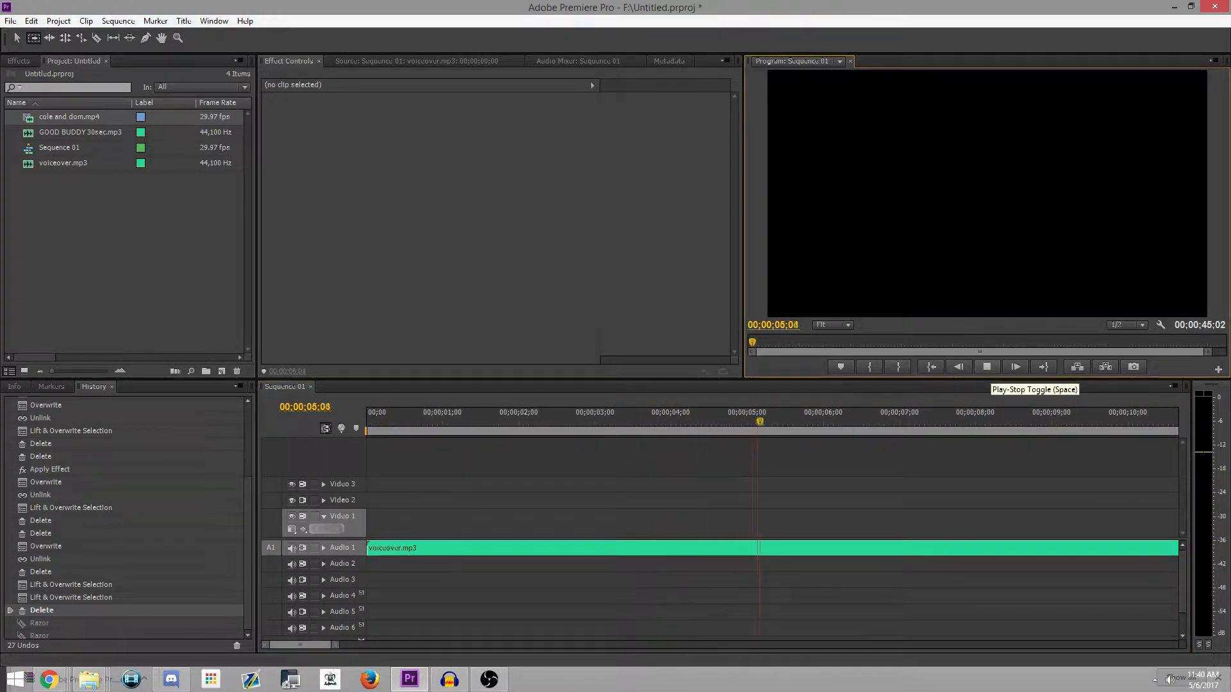
pyautogui.click(987, 367)
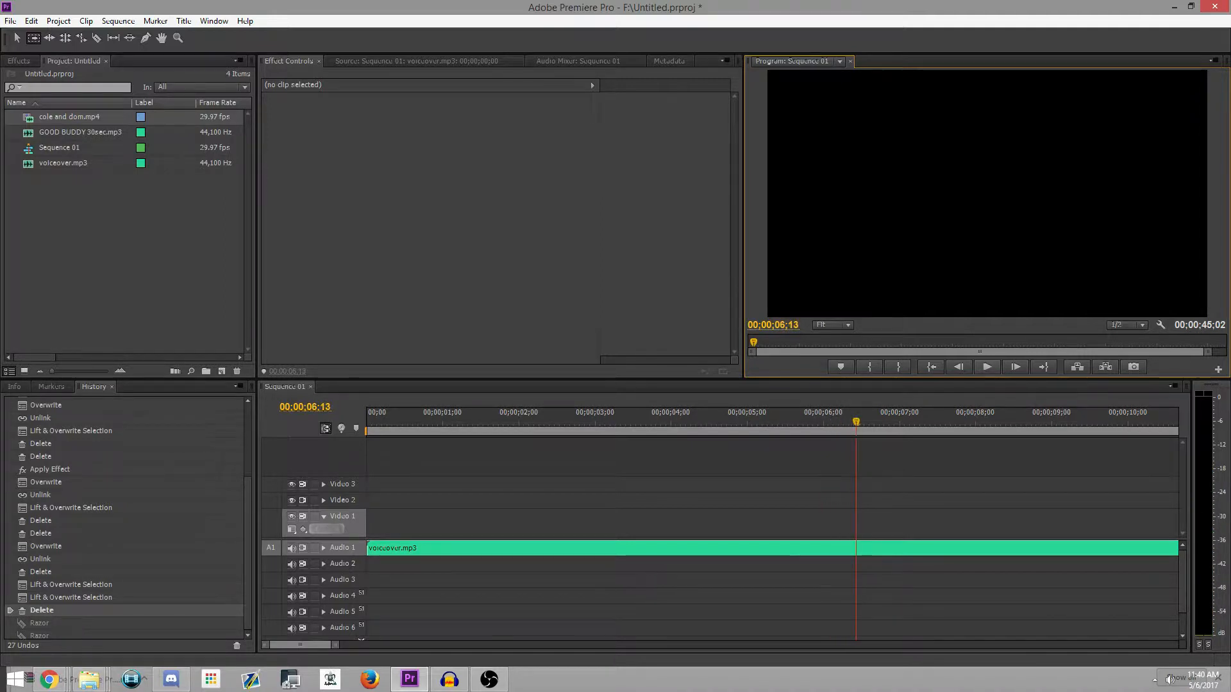
# Step: Fine-tune the playback position and split the voiceover.mp3 clip at about 6.5 seconds with the Razor tool
pyautogui.press('space')
pyautogui.press('Left')
pyautogui.press('Left')
pyautogui.press('Left')
pyautogui.press('Left')
pyautogui.press('Left')
pyautogui.press('Left')
pyautogui.press('Left')
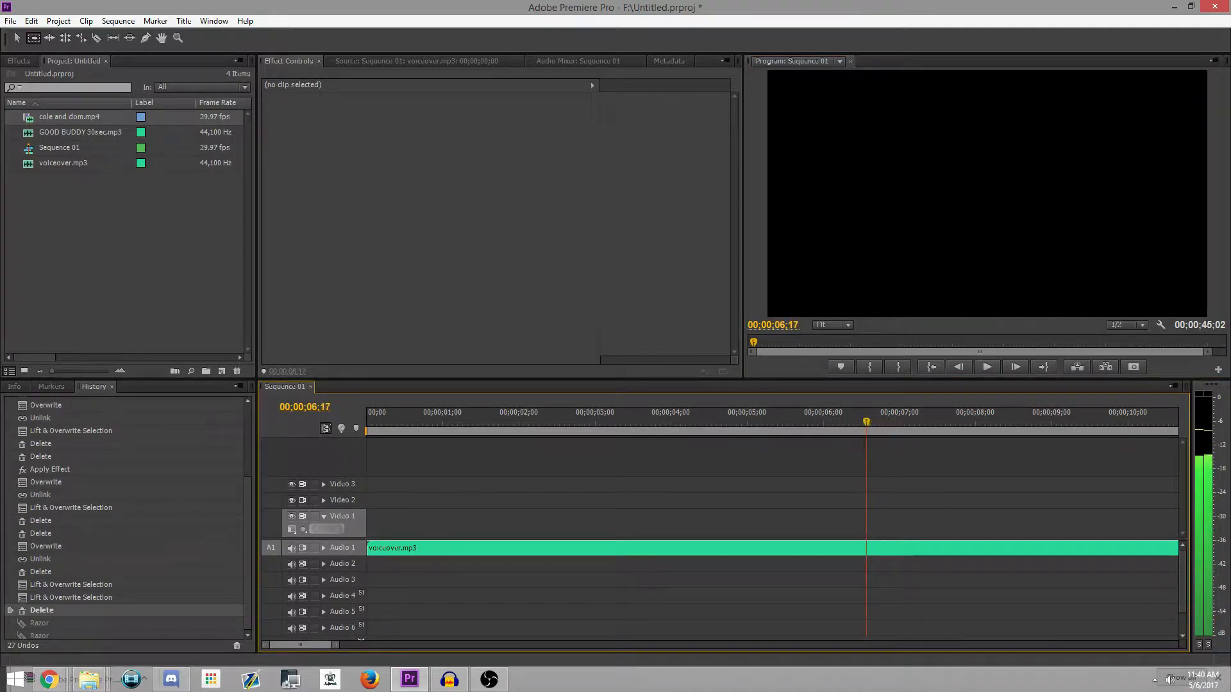
pyautogui.press('c')
pyautogui.click(861, 548)
# Step: Replay the voiceover from about 3 seconds and split it again at 00;00;05;03
pyautogui.moveTo(861, 422); pyautogui.dragTo(606, 421)
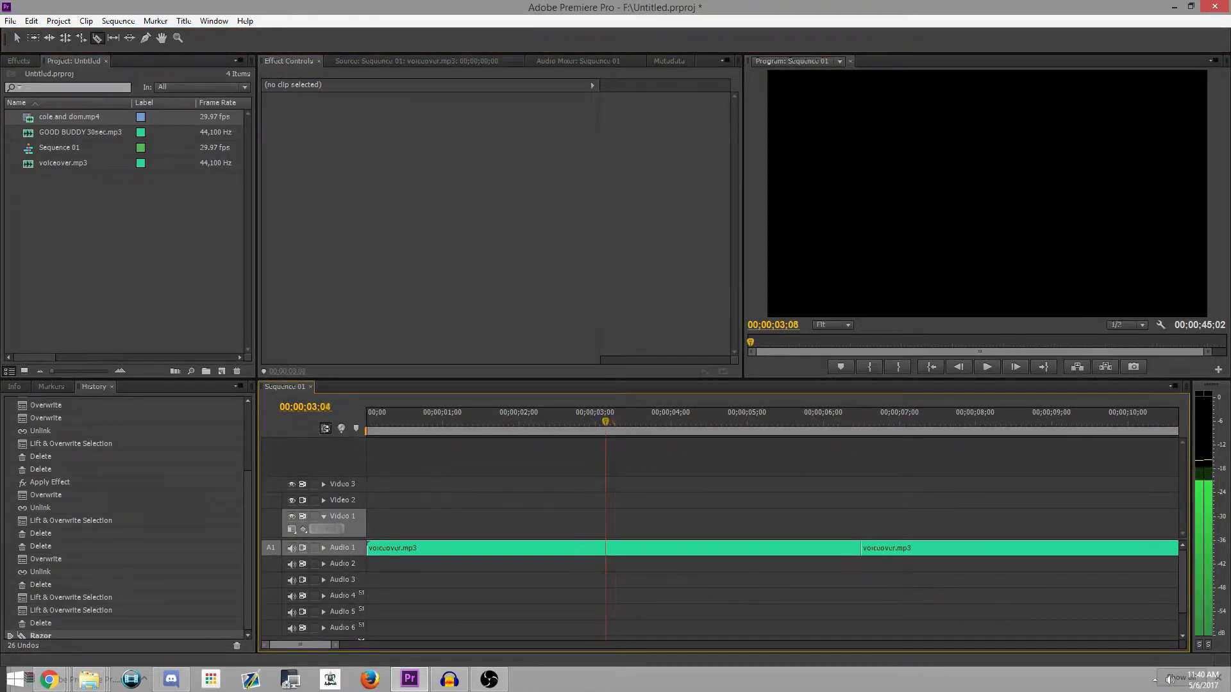
pyautogui.click(986, 367)
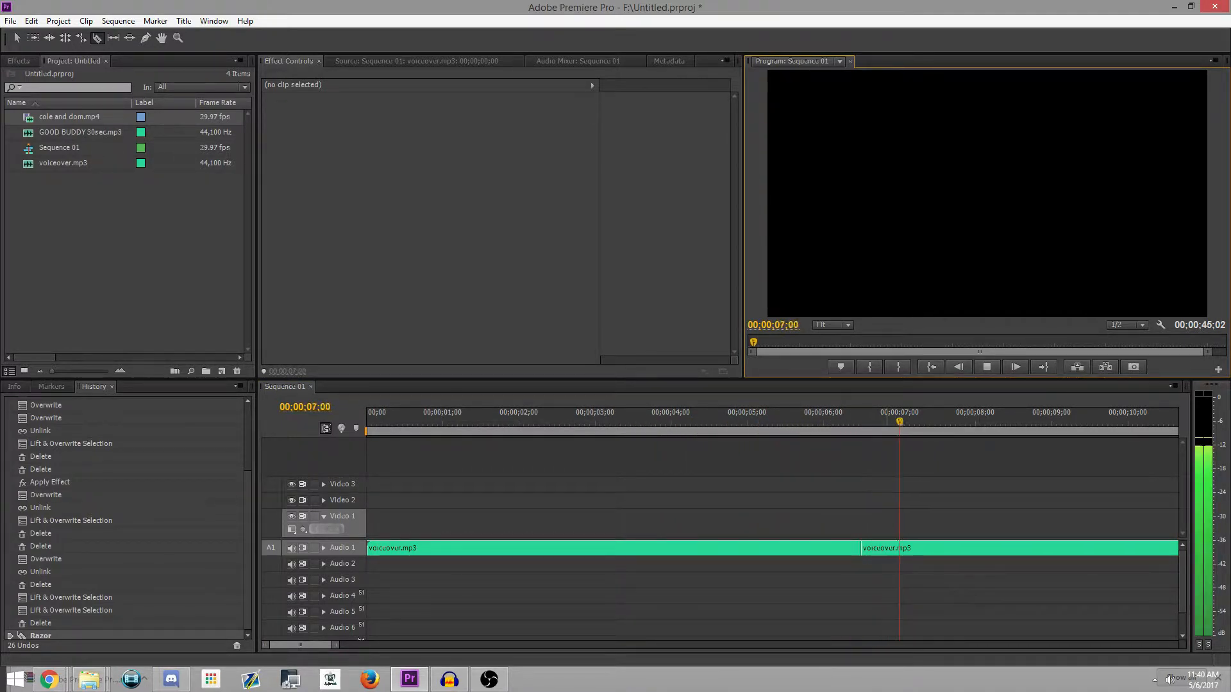
pyautogui.press('space')
pyautogui.moveTo(932, 421); pyautogui.dragTo(755, 422)
pyautogui.click(754, 548)
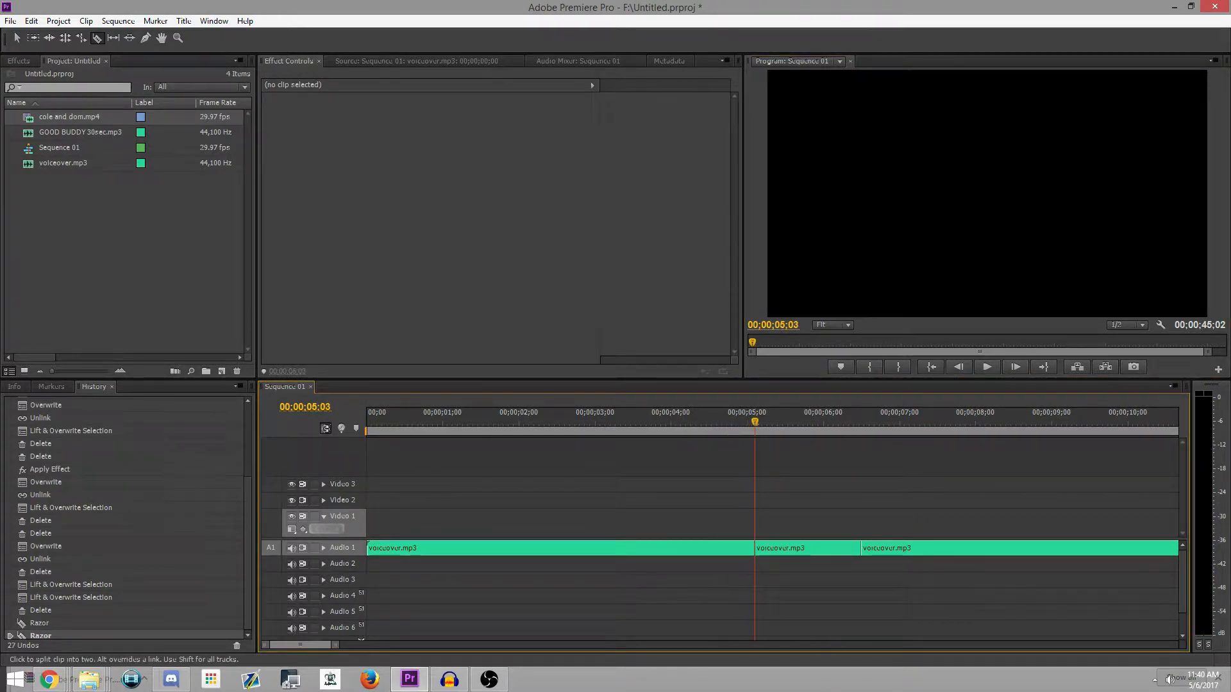
# Step: Delete the voiceover segment between the two cuts and move the remaining part back against the first piece
pyautogui.click(17, 38)
pyautogui.press('space')
pyautogui.press('space')
pyautogui.click(808, 549)
pyautogui.press('Delete')
pyautogui.moveTo(899, 549); pyautogui.dragTo(792, 550)
# Step: Play the edited voiceover from 00;00;00;18 to check the joint between its two pieces
pyautogui.moveTo(778, 421); pyautogui.dragTo(413, 421)
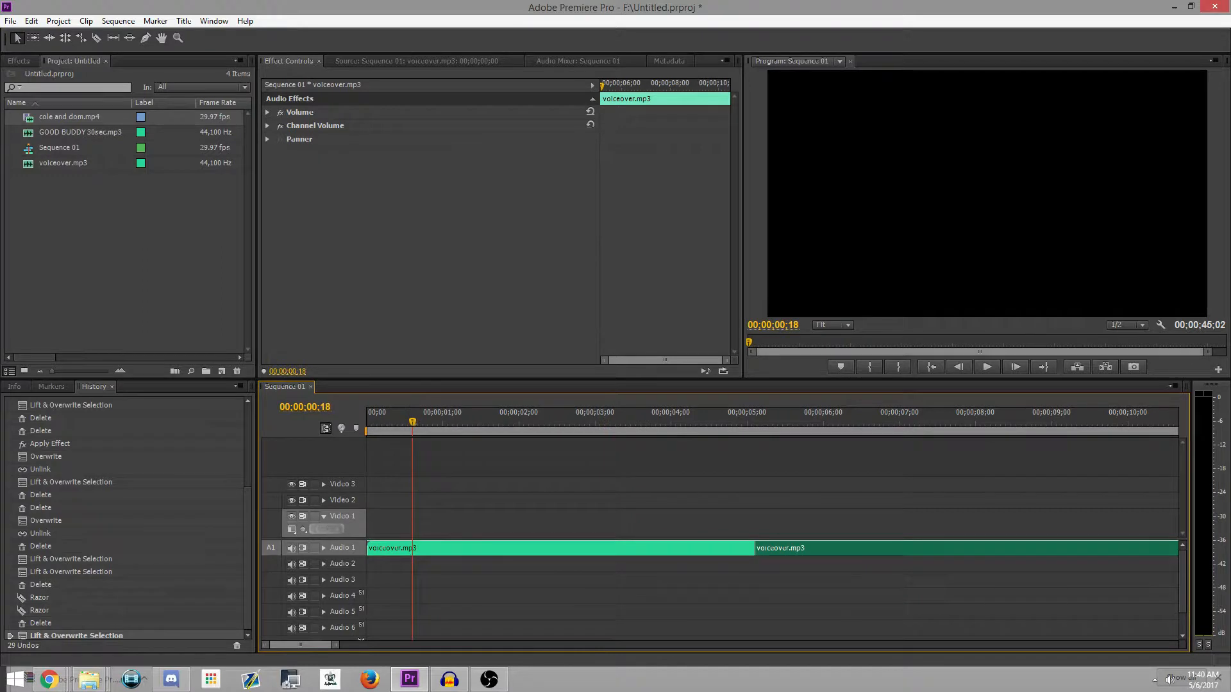
pyautogui.click(986, 366)
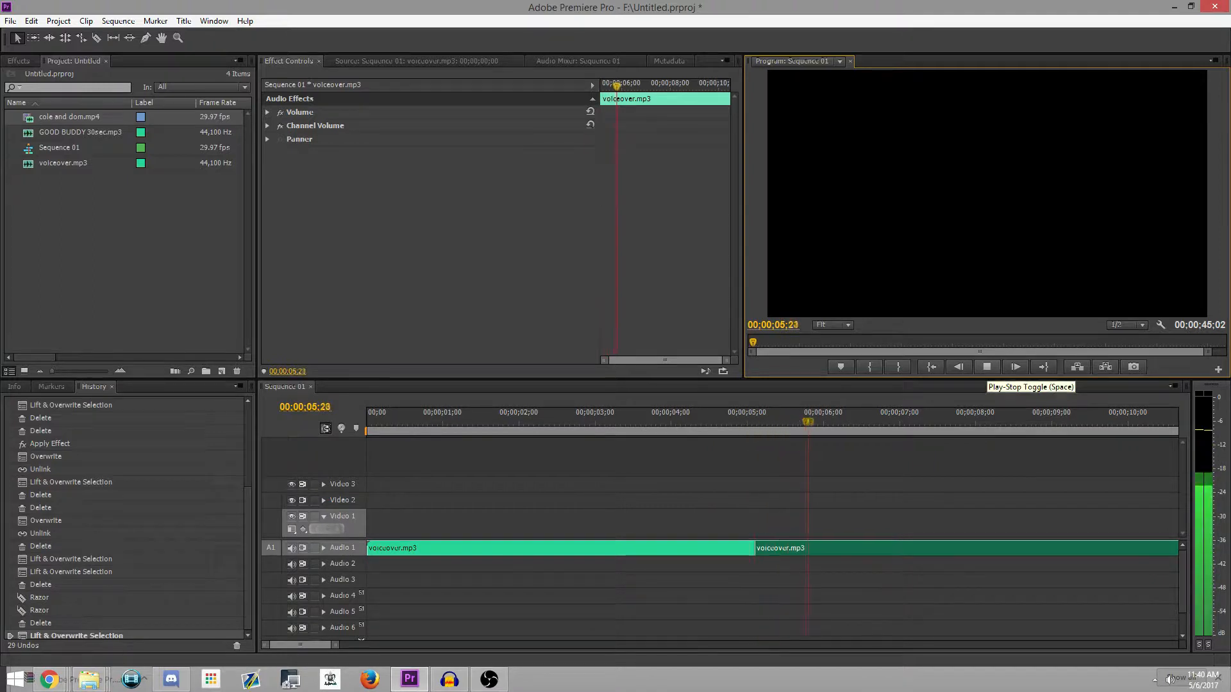
pyautogui.press('space')
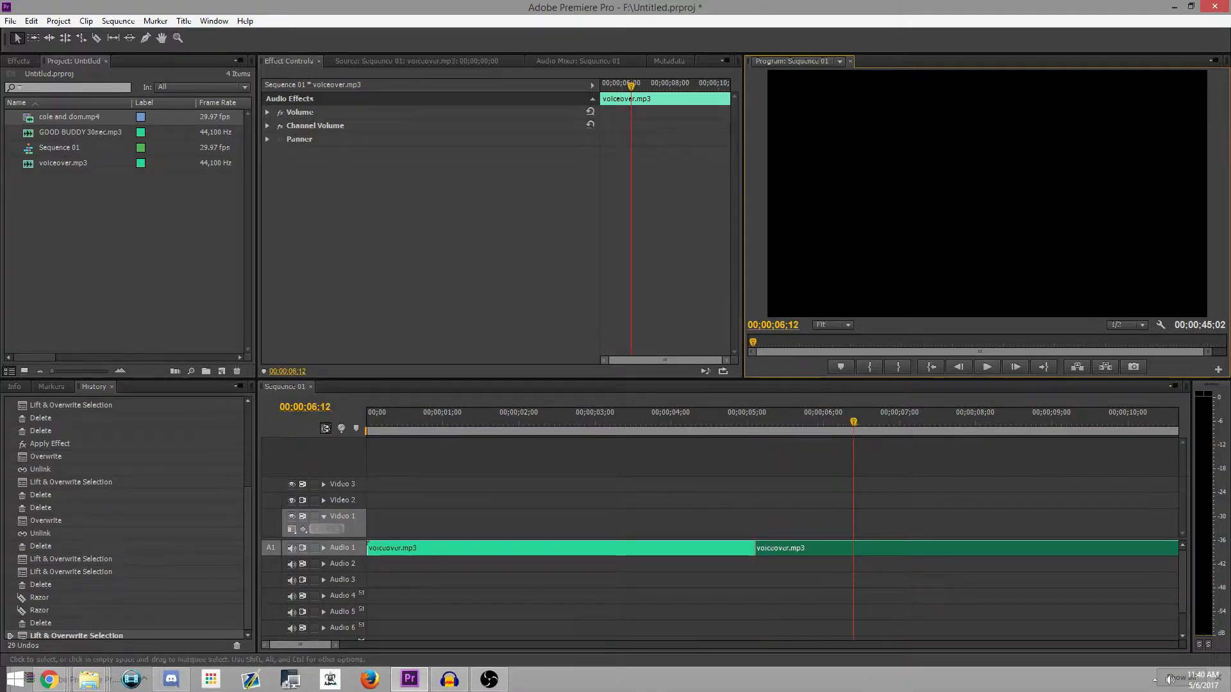
# Step: Switch the output of Audio 1 off and back on, and lock and unlock the track
pyautogui.moveTo(335, 646); pyautogui.dragTo(451, 646)
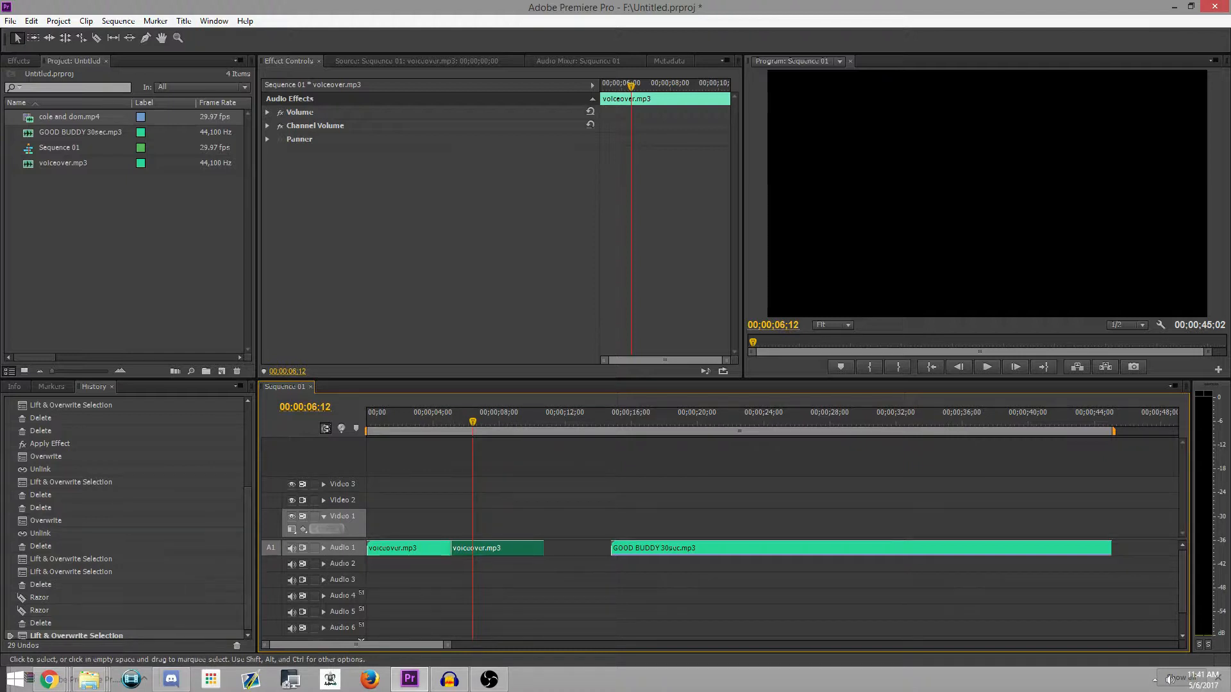
pyautogui.click(291, 548)
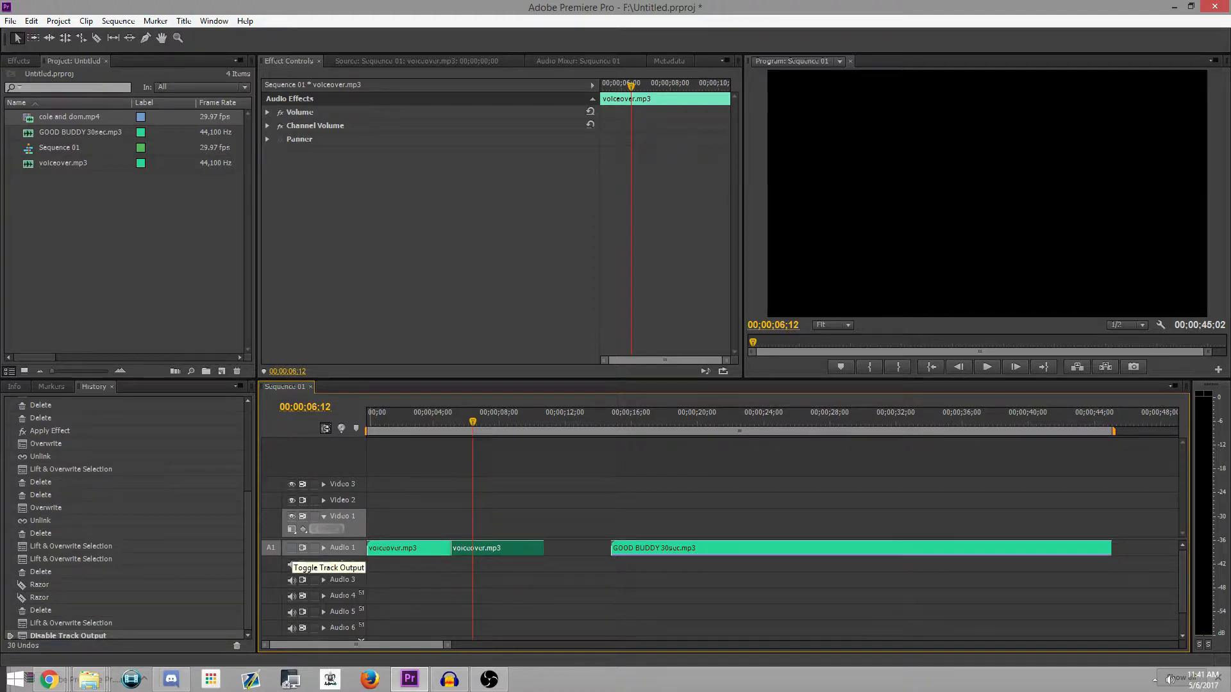
pyautogui.click(291, 548)
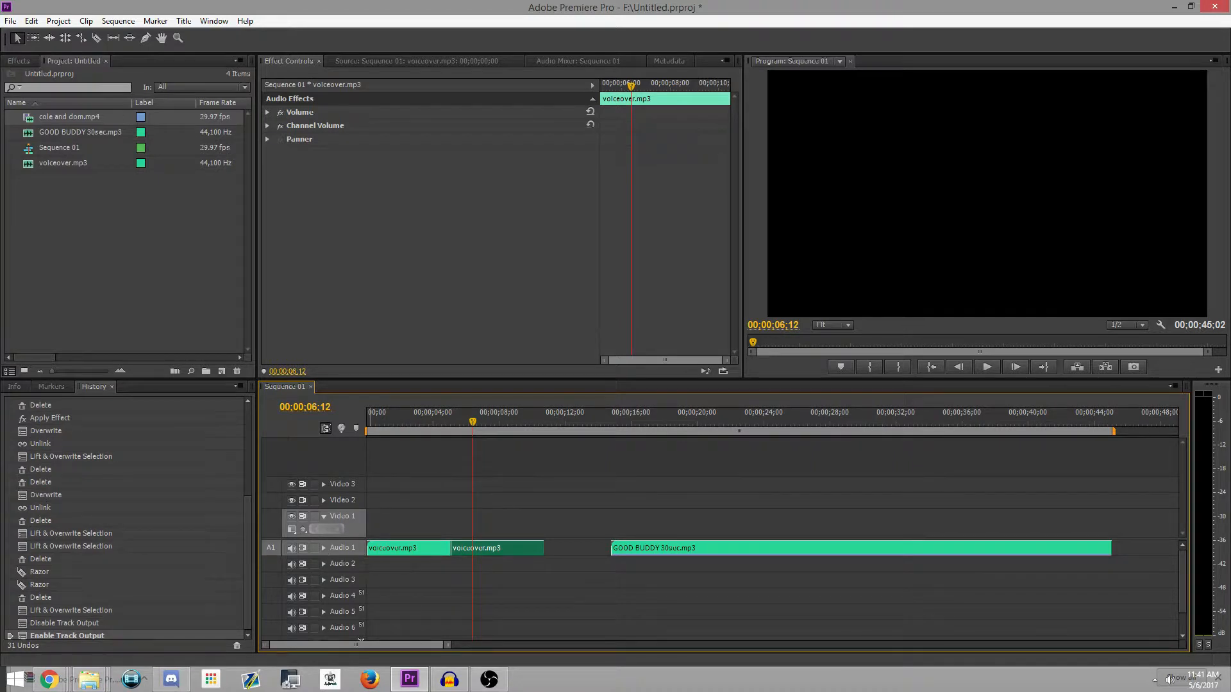
pyautogui.click(314, 549)
pyautogui.click(315, 548)
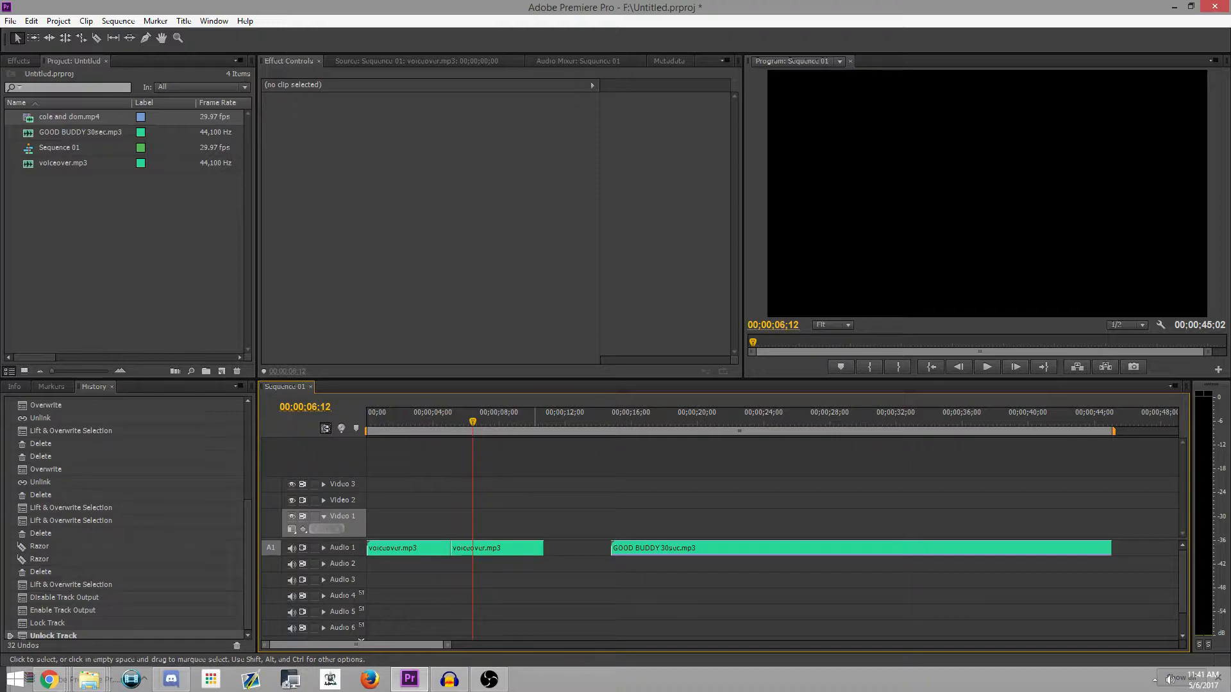
# Step: Adjust the audio gain of the second voiceover.mp3 piece by 5 dB
pyautogui.rightClick(499, 548)
pyautogui.click(543, 416)
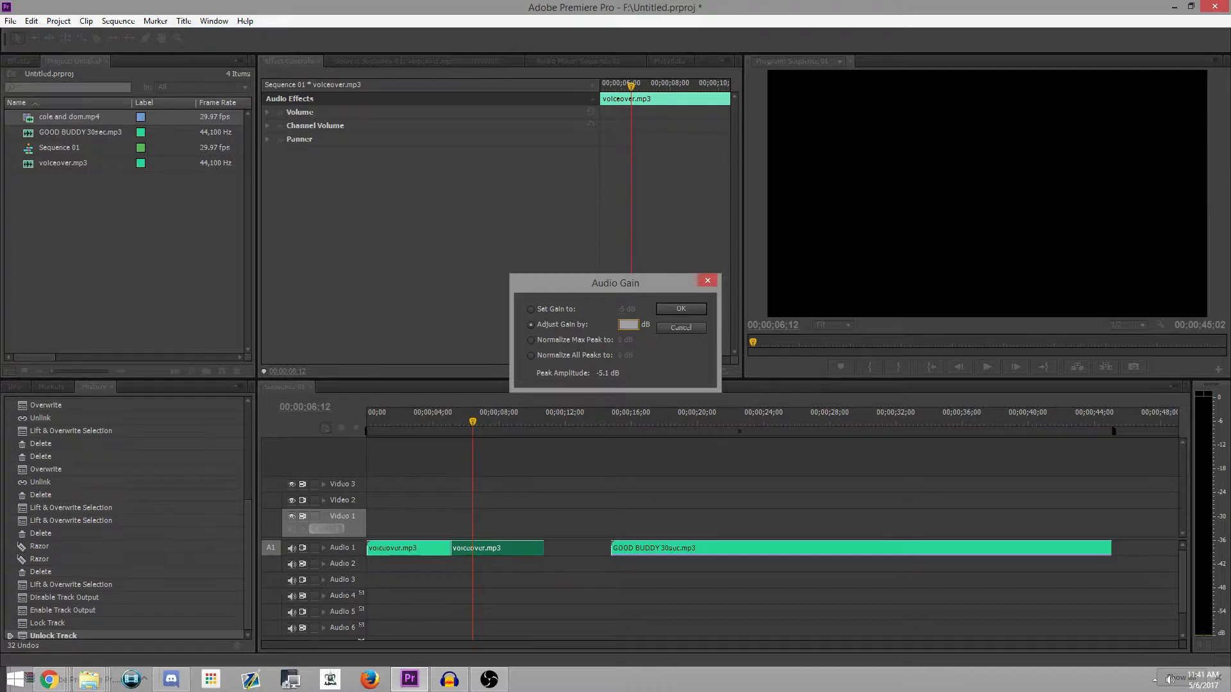
pyautogui.write('5')
pyautogui.press('Return')
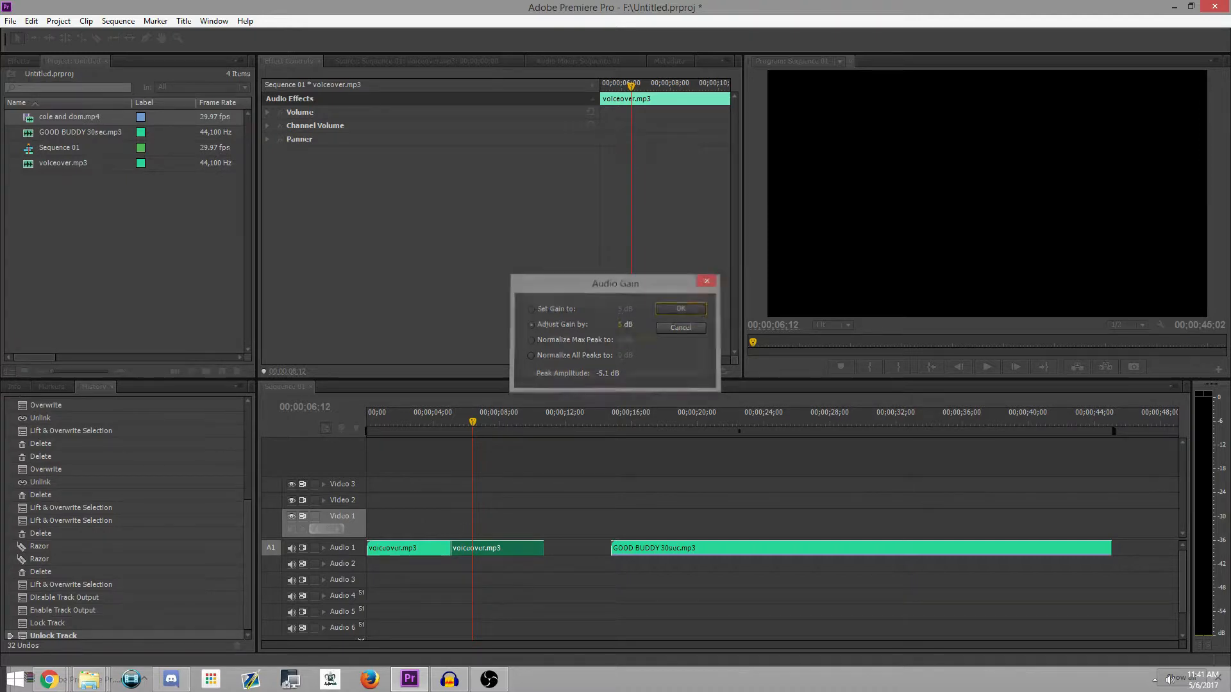
# Step: Play the second voiceover piece from 00;00;06;05 to check its loudness
pyautogui.moveTo(472, 421); pyautogui.dragTo(469, 421)
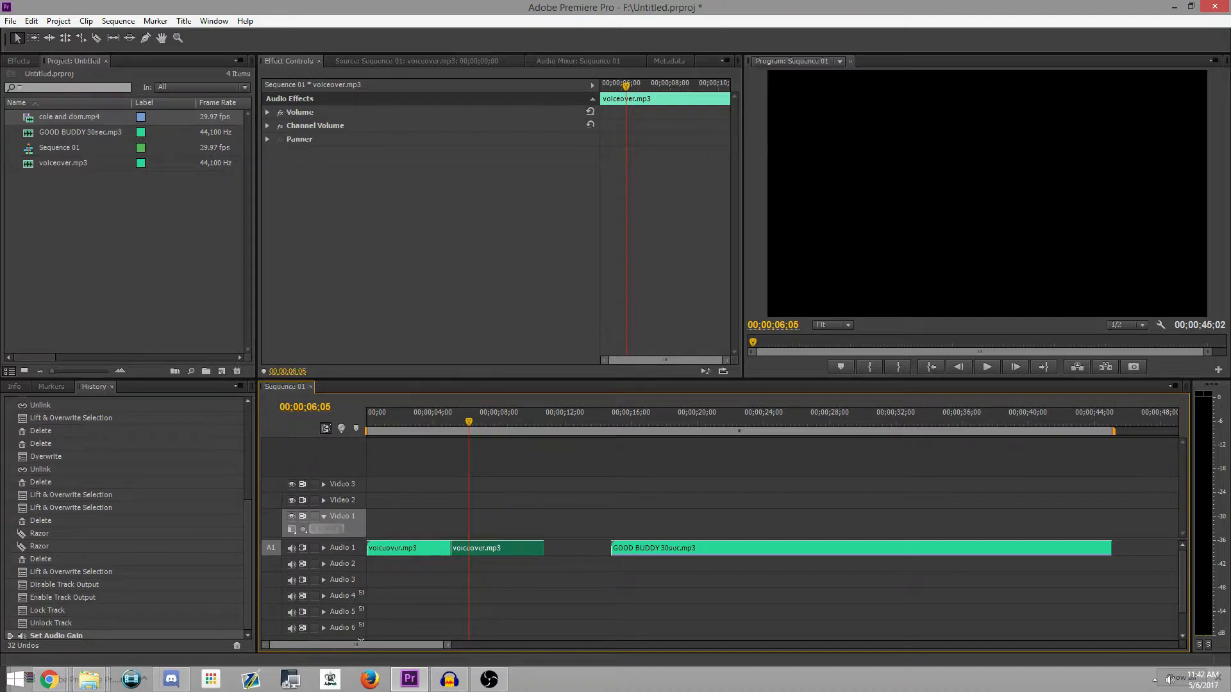
pyautogui.click(988, 367)
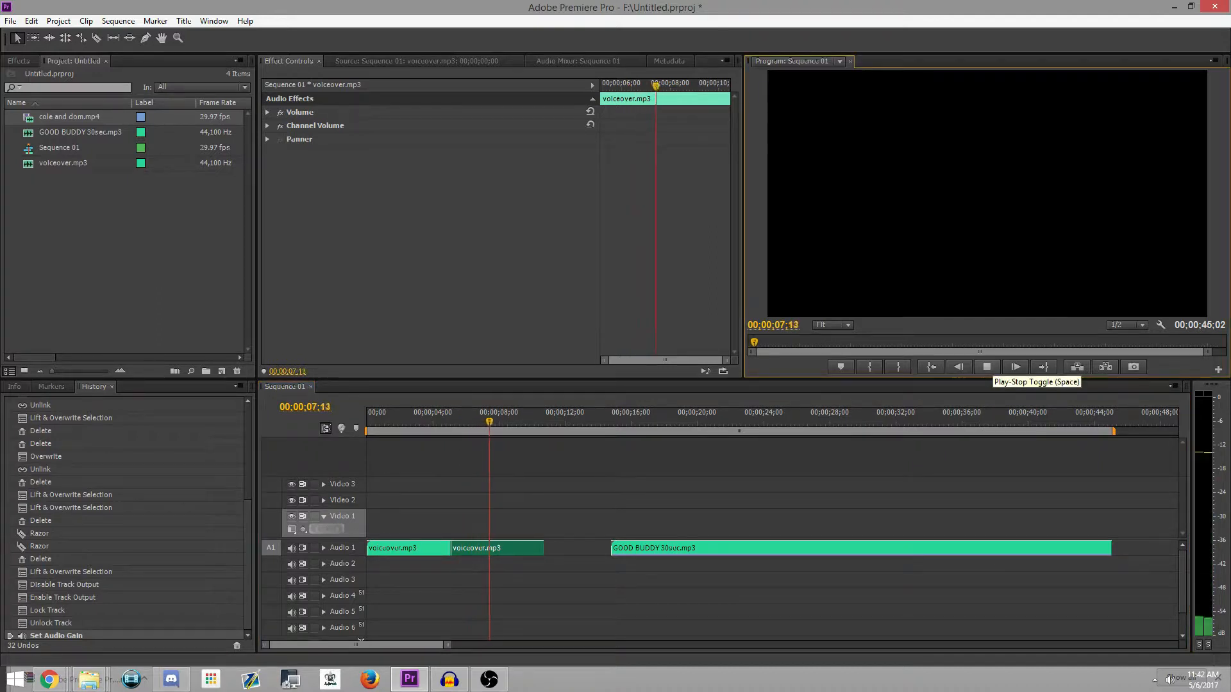
pyautogui.press('space')
# Step: Check the peak amplitudes of both voiceover.mp3 pieces in Audio Gain and view the second piece's waveform
pyautogui.rightClick(492, 549)
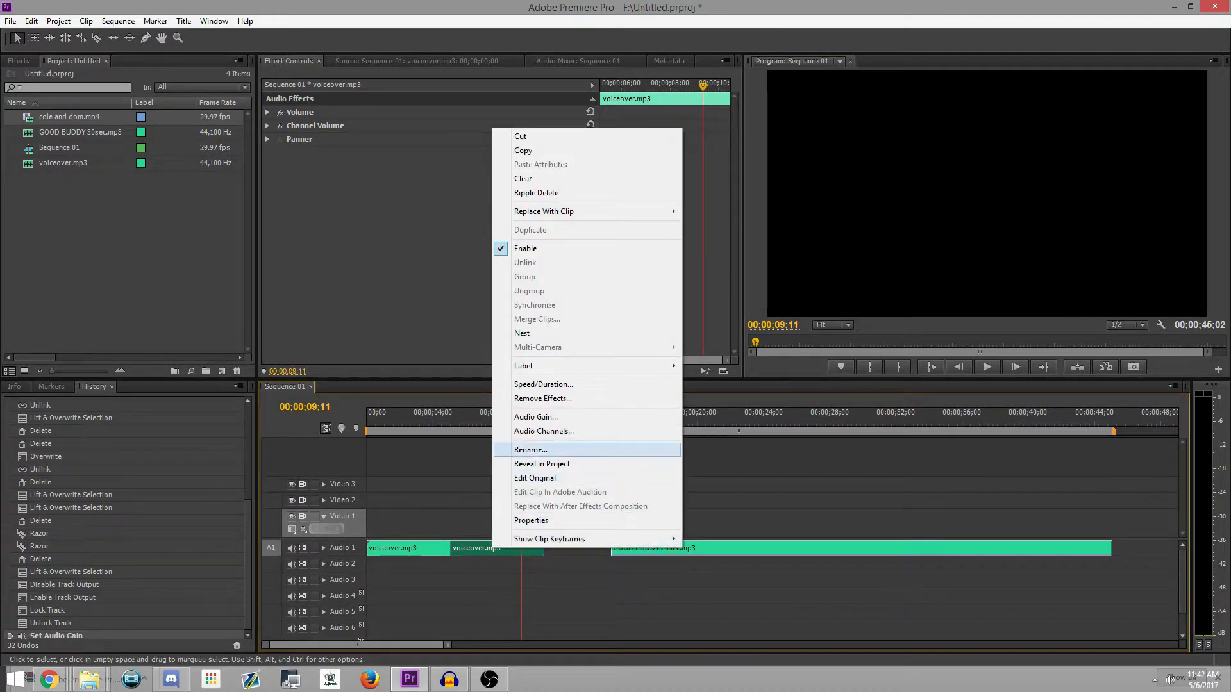
pyautogui.press('Return')
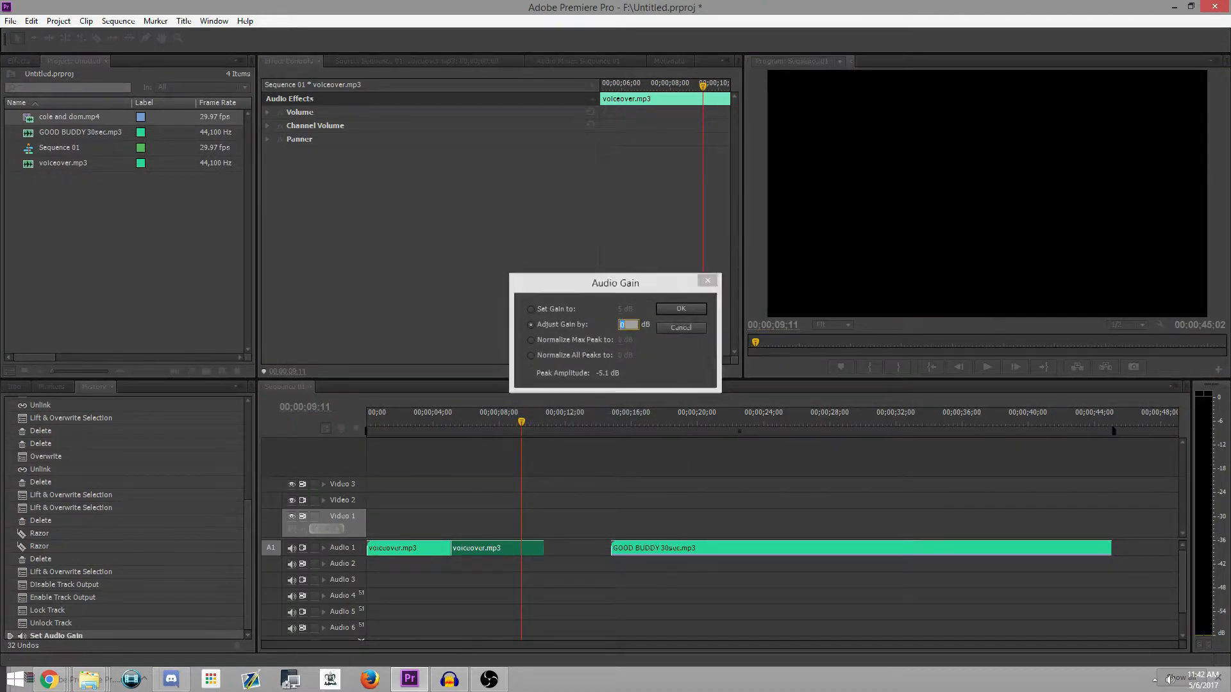
pyautogui.press('Return')
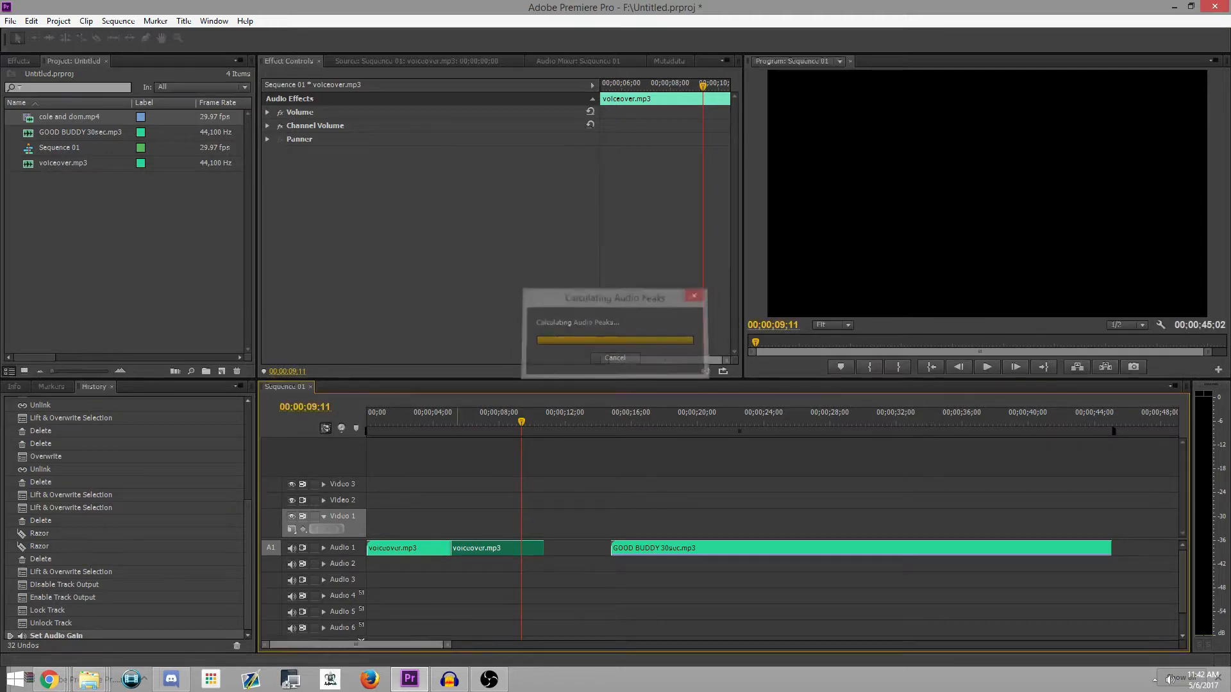
pyautogui.rightClick(411, 550)
pyautogui.click(454, 418)
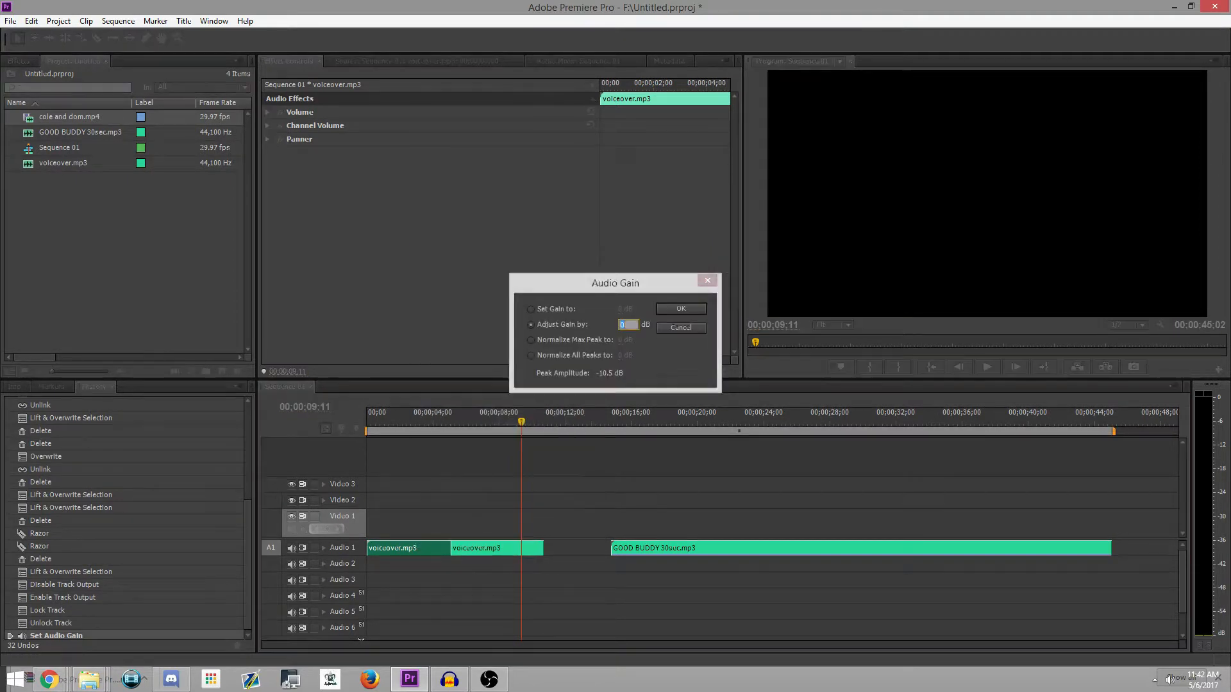
pyautogui.press('Return')
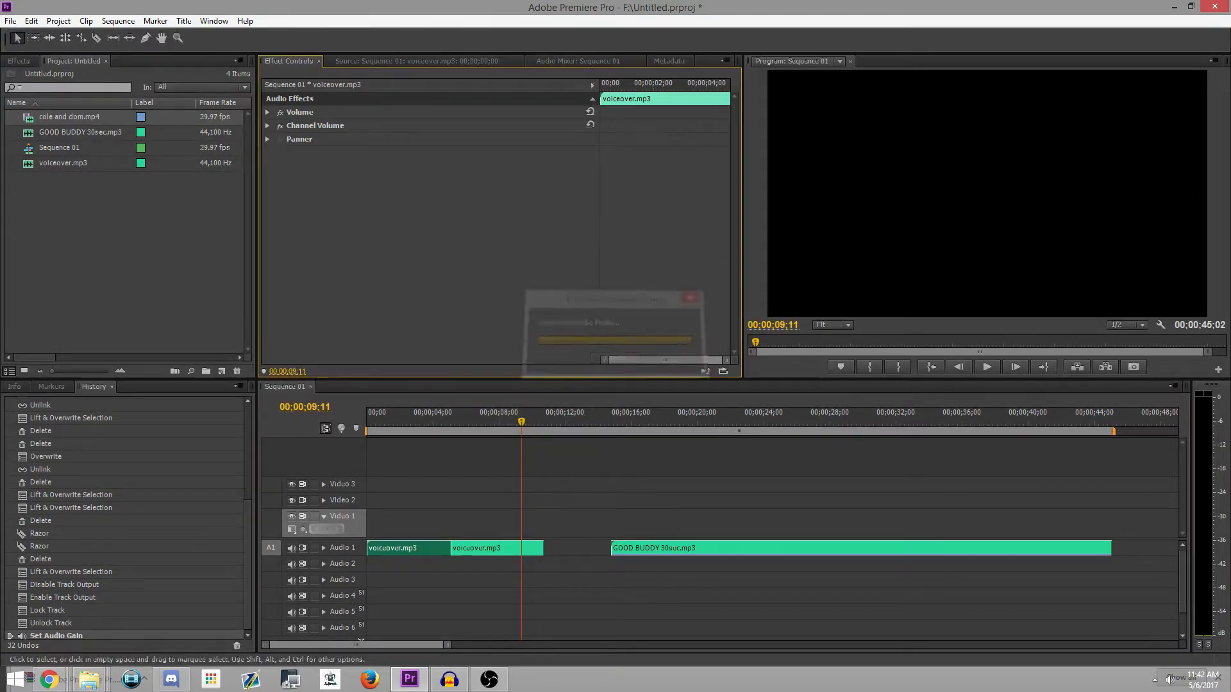
pyautogui.doubleClick(497, 549)
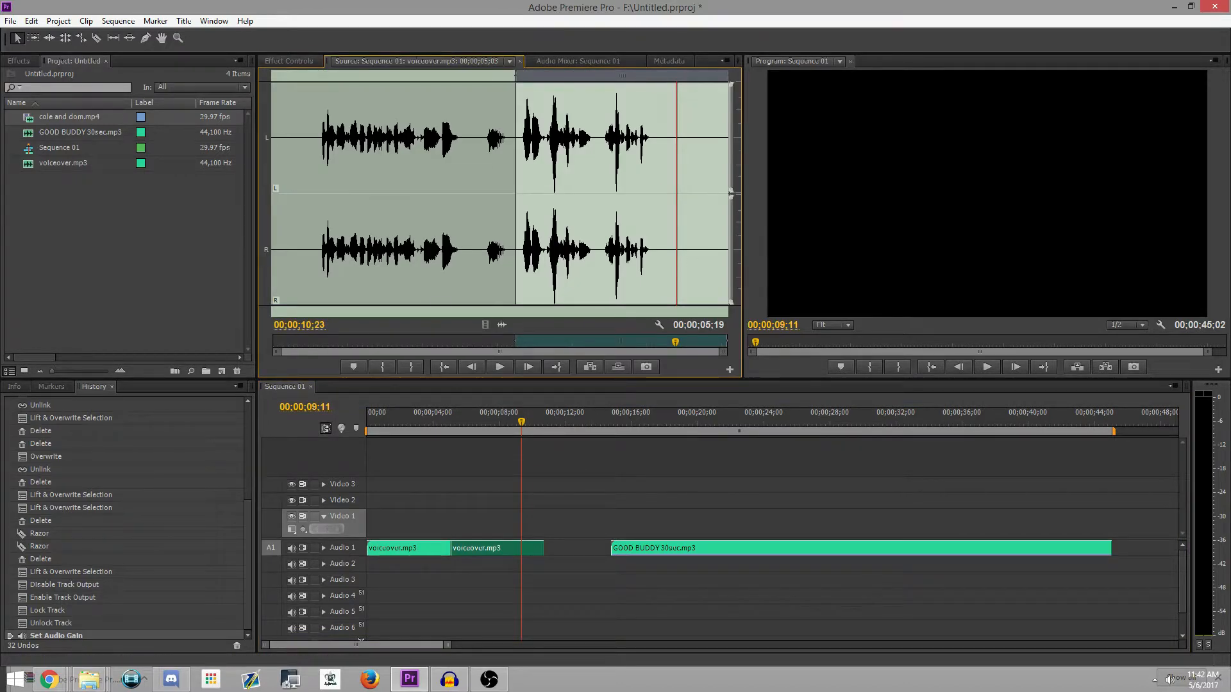
pyautogui.click(289, 60)
# Step: Adjust the audio gain of the second voiceover.mp3 piece once more
pyautogui.rightClick(485, 548)
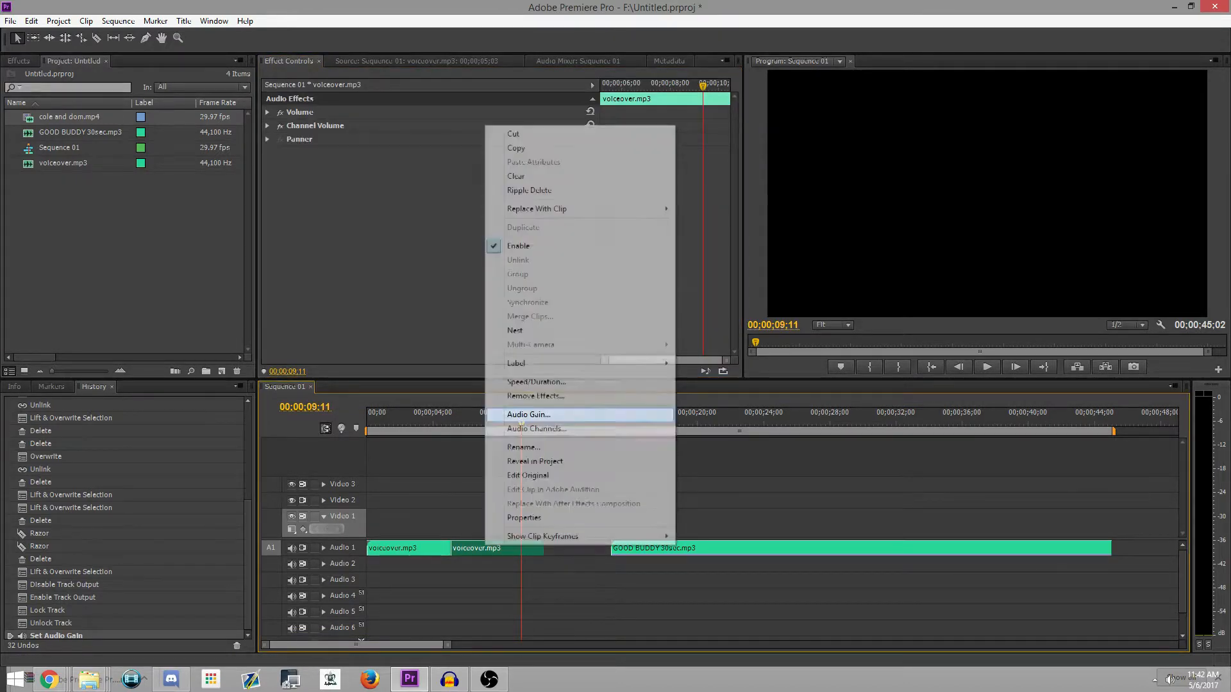
pyautogui.click(513, 415)
pyautogui.press('Return')
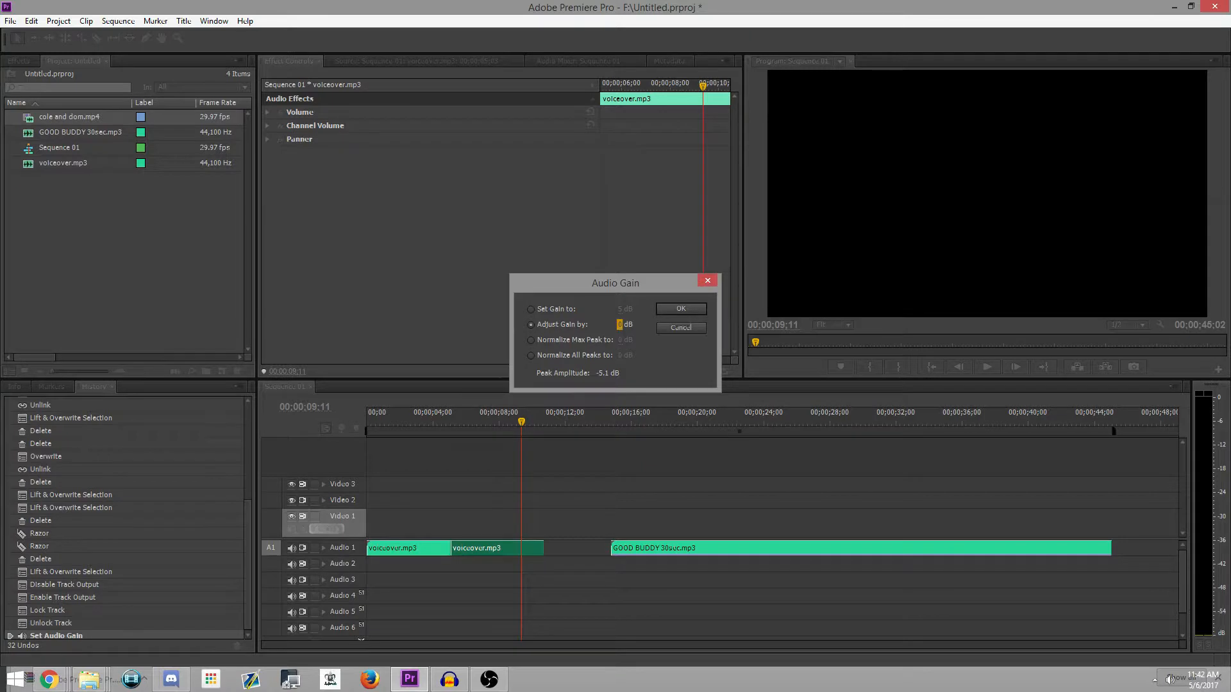
pyautogui.write('-3.3')
pyautogui.press('Return')
pyautogui.moveTo(624, 325); pyautogui.dragTo(624, 324)
pyautogui.click(681, 309)
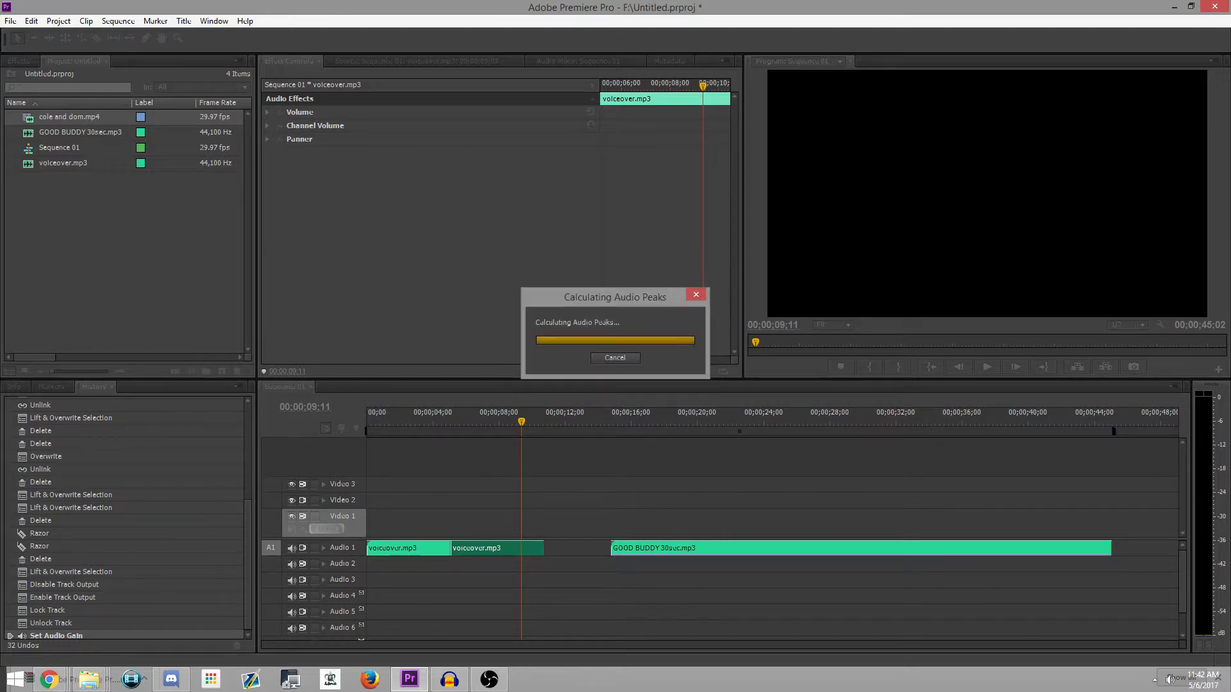
# Step: Play the second voiceover piece from near its beginning to check its loudness with the changed gain
pyautogui.click(987, 367)
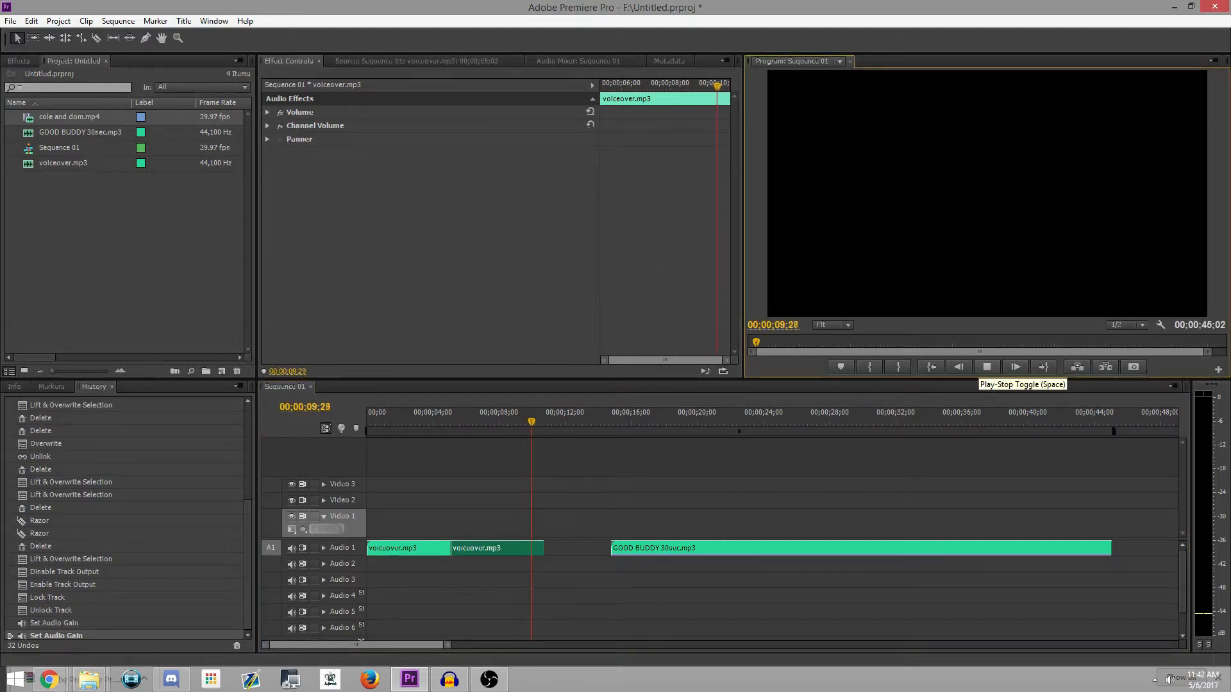
pyautogui.click(987, 367)
pyautogui.moveTo(554, 422); pyautogui.dragTo(467, 422)
pyautogui.click(987, 366)
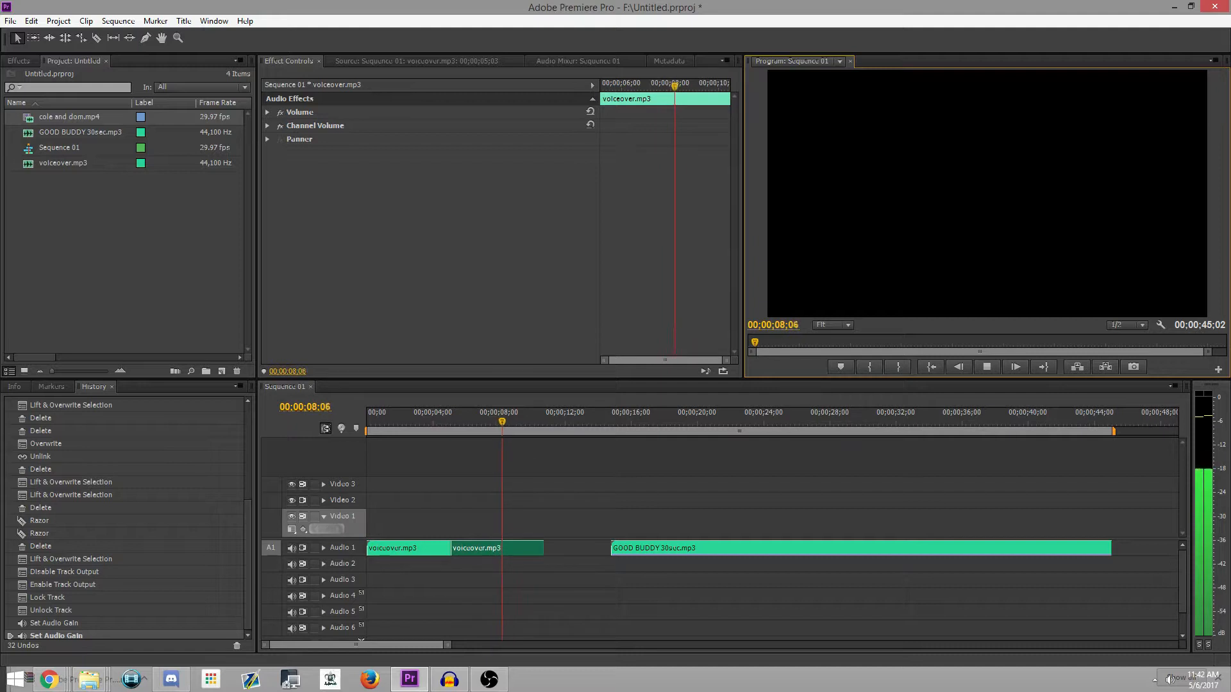
pyautogui.click(987, 367)
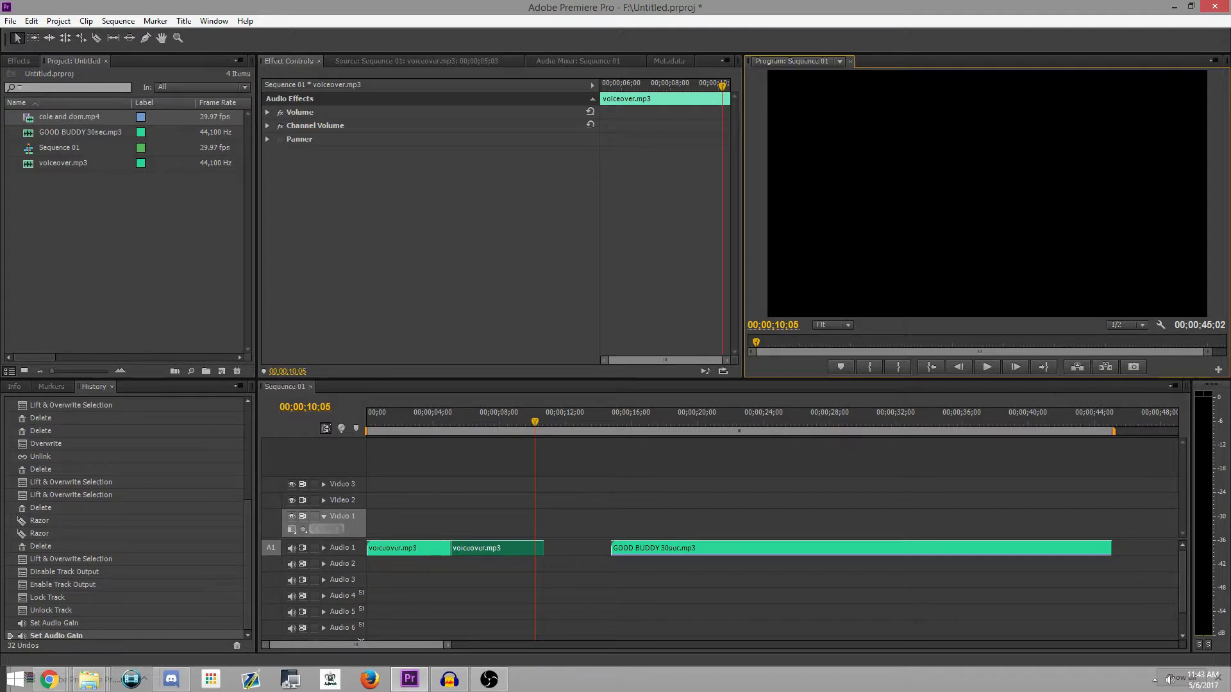
# Step: Set the Volume effect's Level of the second voiceover piece to 2.2 dB at 00;00;10;05
pyautogui.click(267, 113)
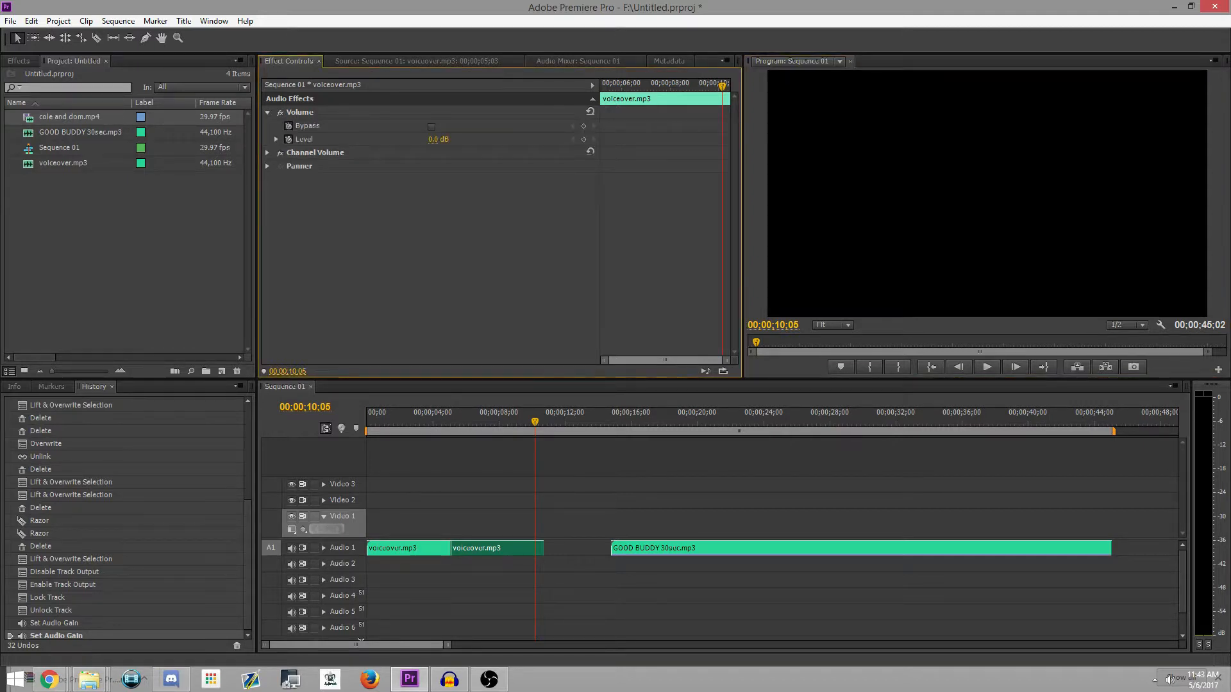
pyautogui.click(438, 139)
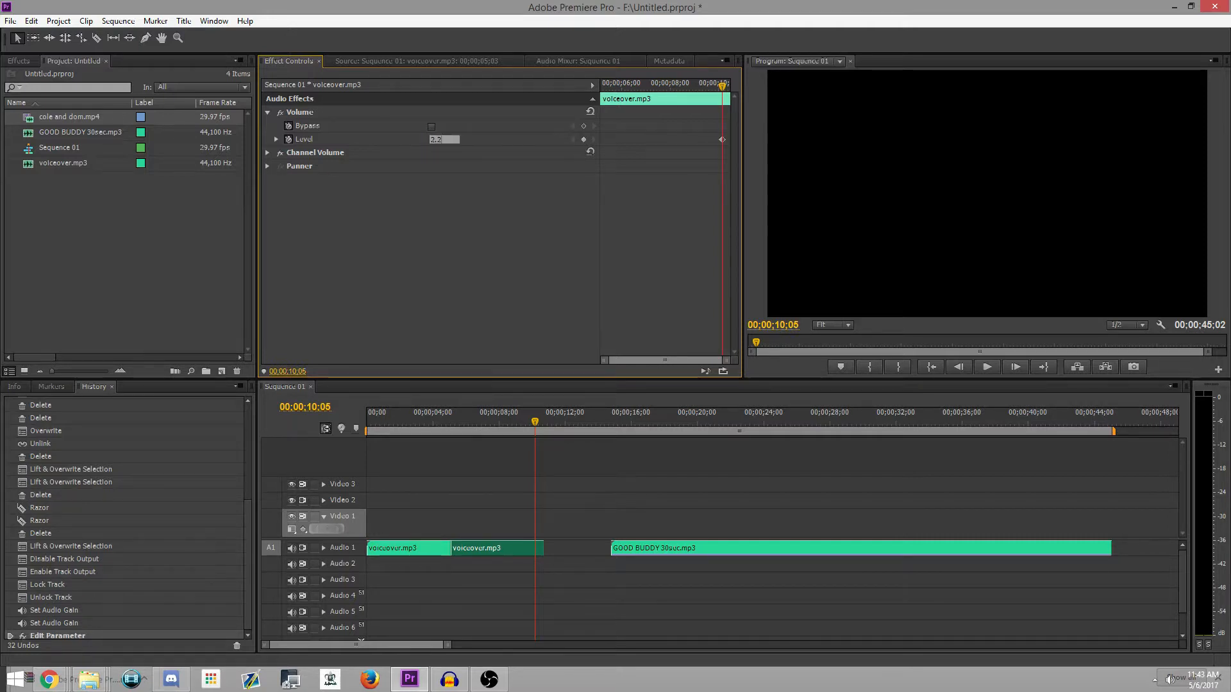
pyautogui.click(14, 387)
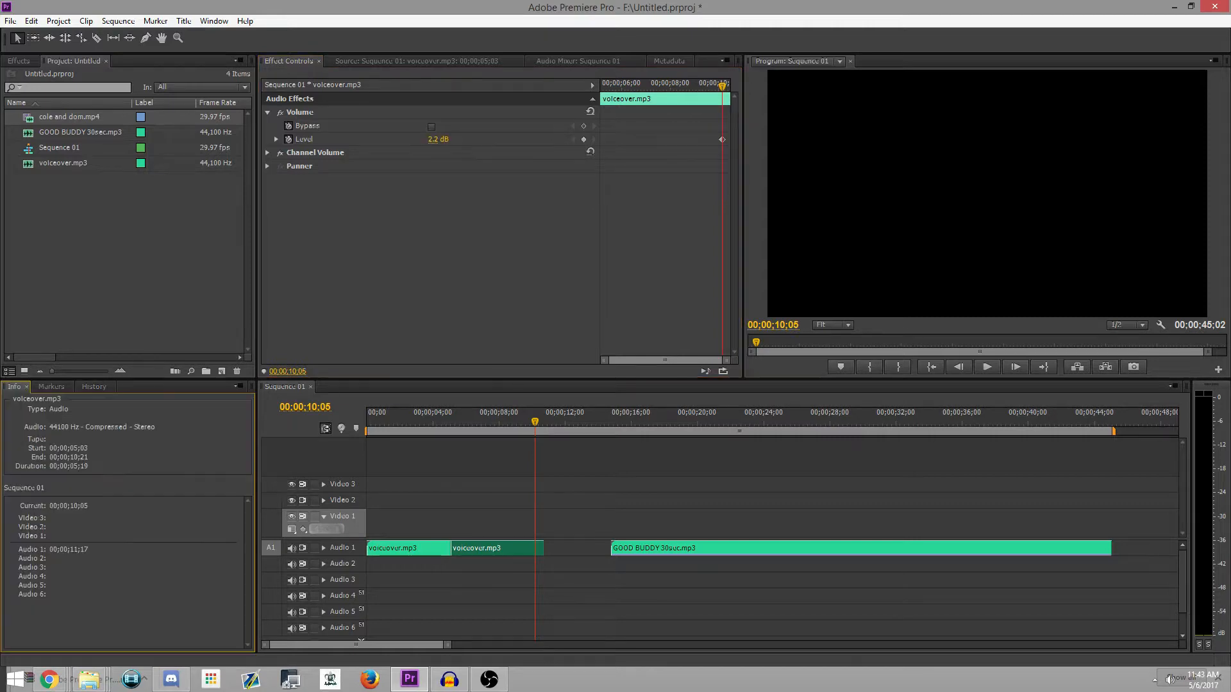
# Step: Apply the Exponential Fade audio crossfade to the start of the first voiceover.mp3 piece on Audio 1
pyautogui.moveTo(18, 61); pyautogui.dragTo(5, 384)
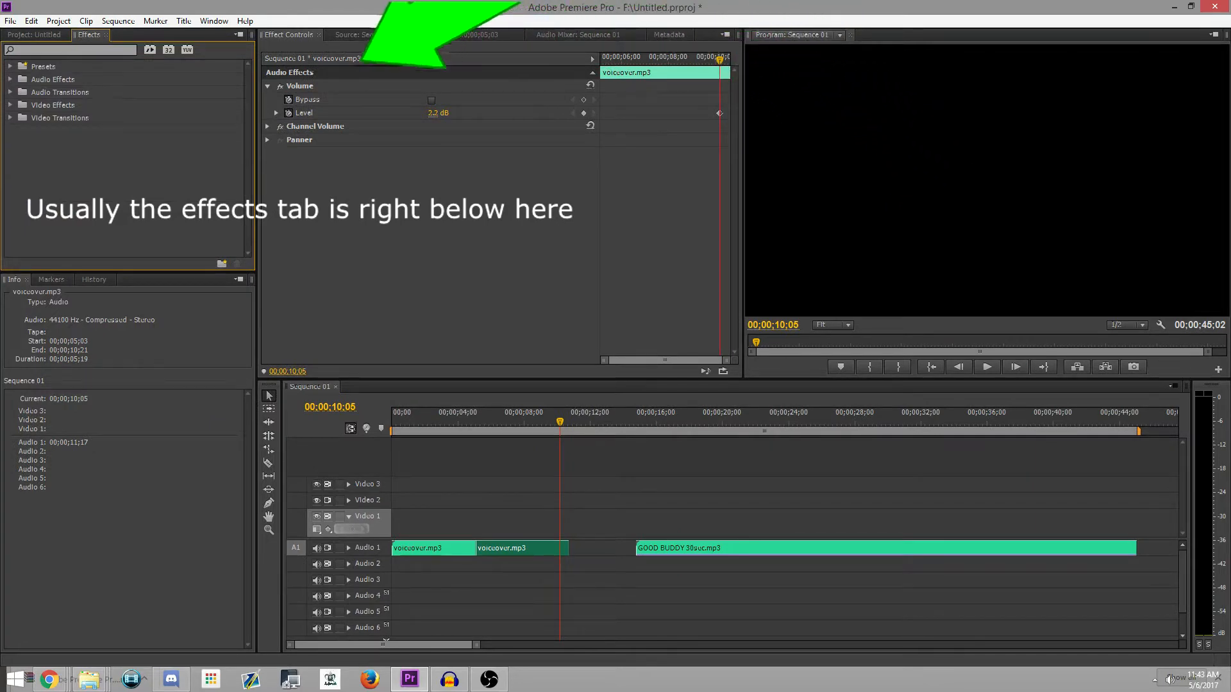
pyautogui.click(11, 93)
pyautogui.click(17, 105)
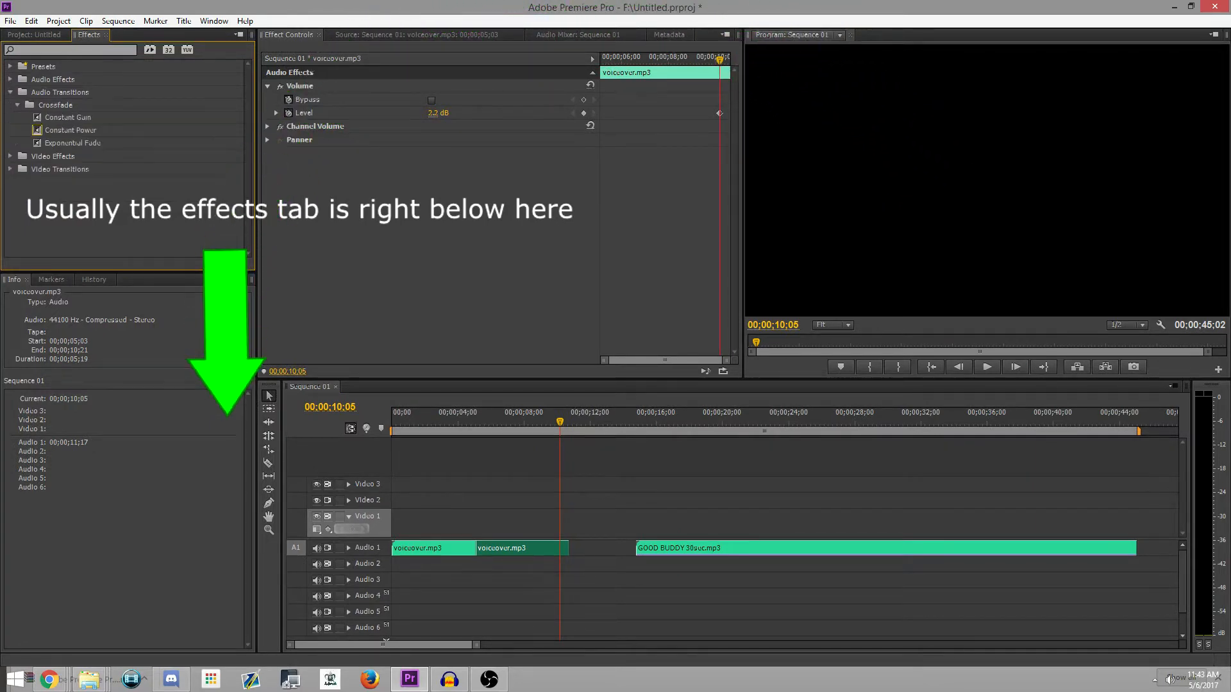
pyautogui.click(73, 143)
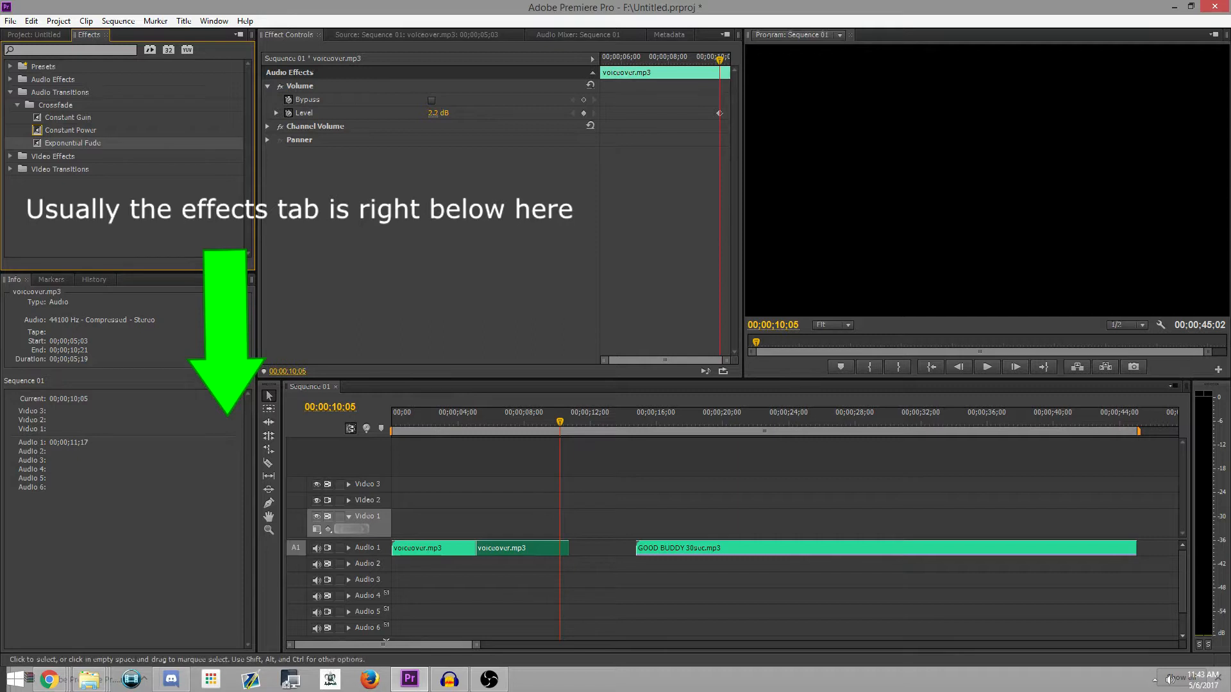
pyautogui.click(598, 581)
pyautogui.click(72, 143)
pyautogui.moveTo(72, 143); pyautogui.dragTo(399, 548)
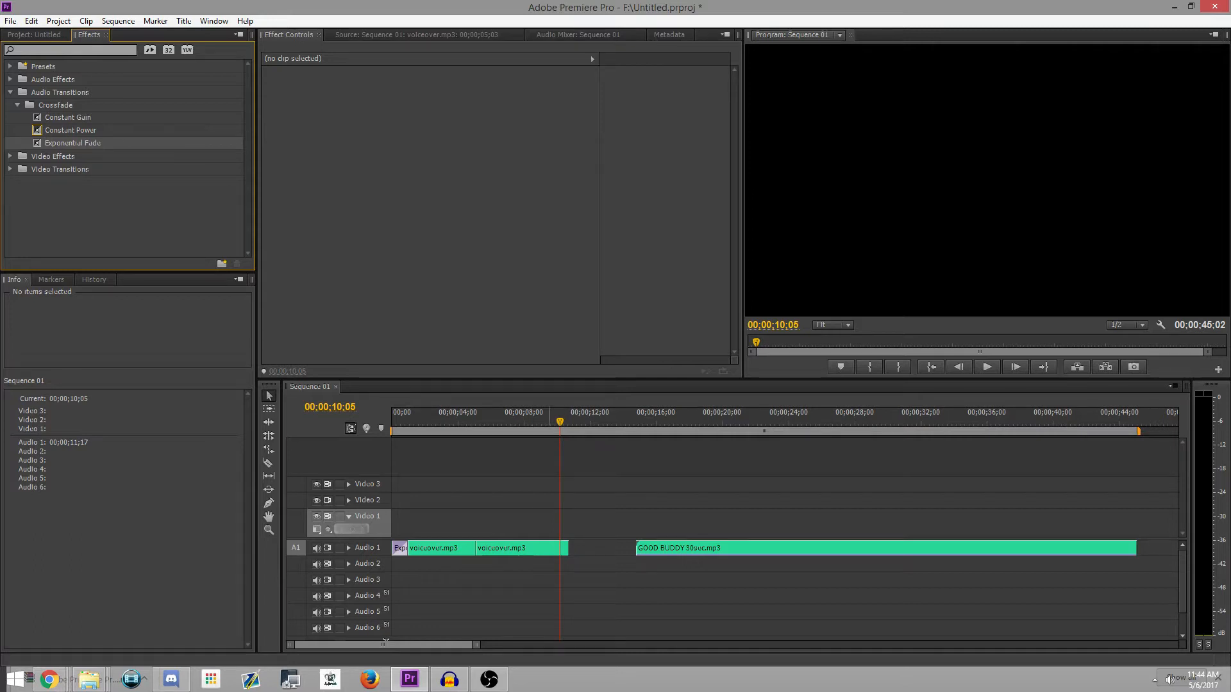
# Step: View the first voiceover piece's waveform and its Volume effect settings, and deselect the clip
pyautogui.doubleClick(442, 549)
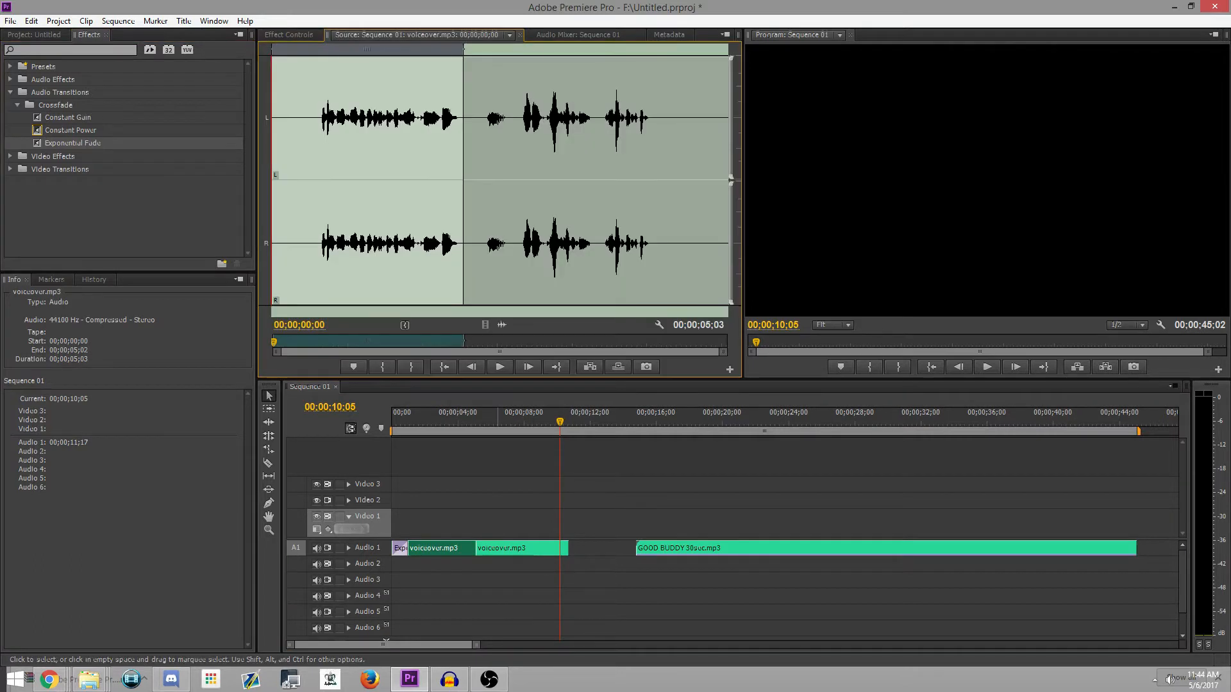
pyautogui.click(288, 35)
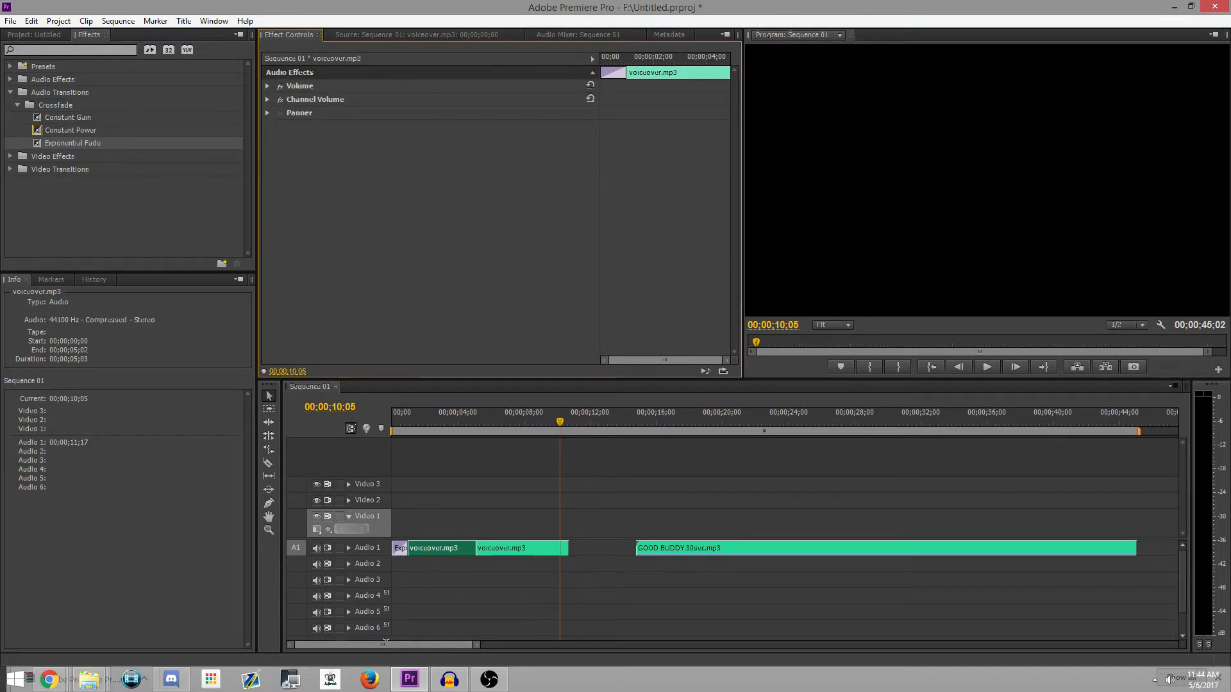
pyautogui.click(267, 86)
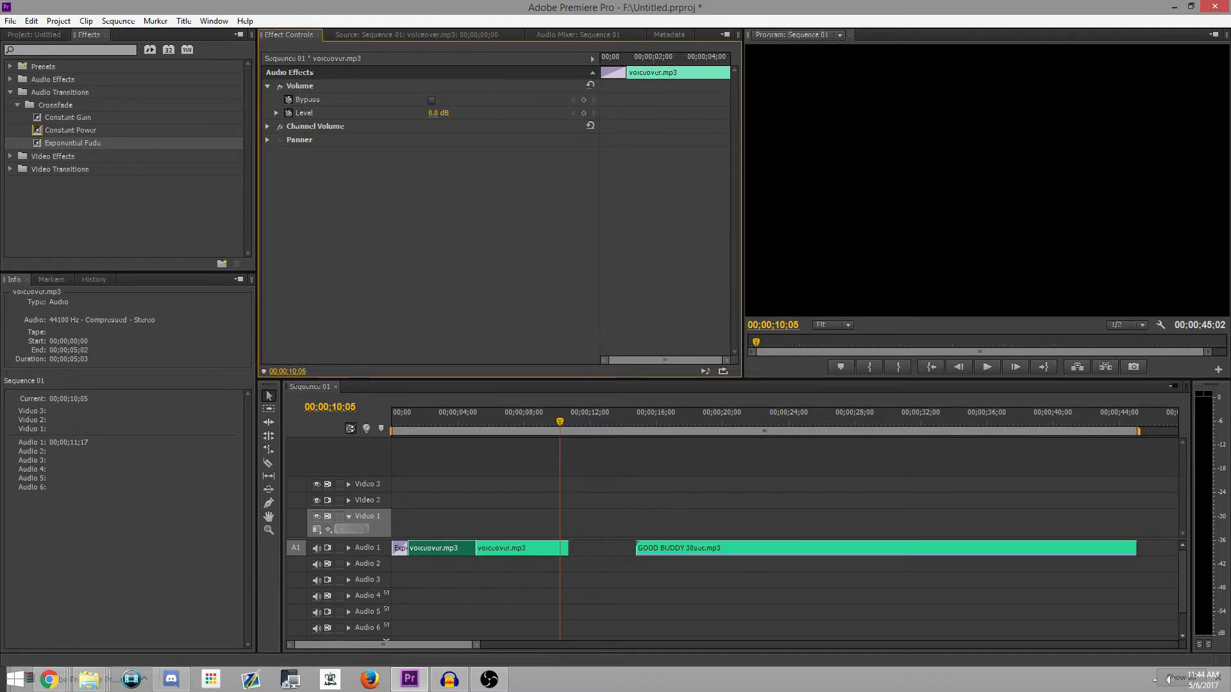
pyautogui.click(588, 580)
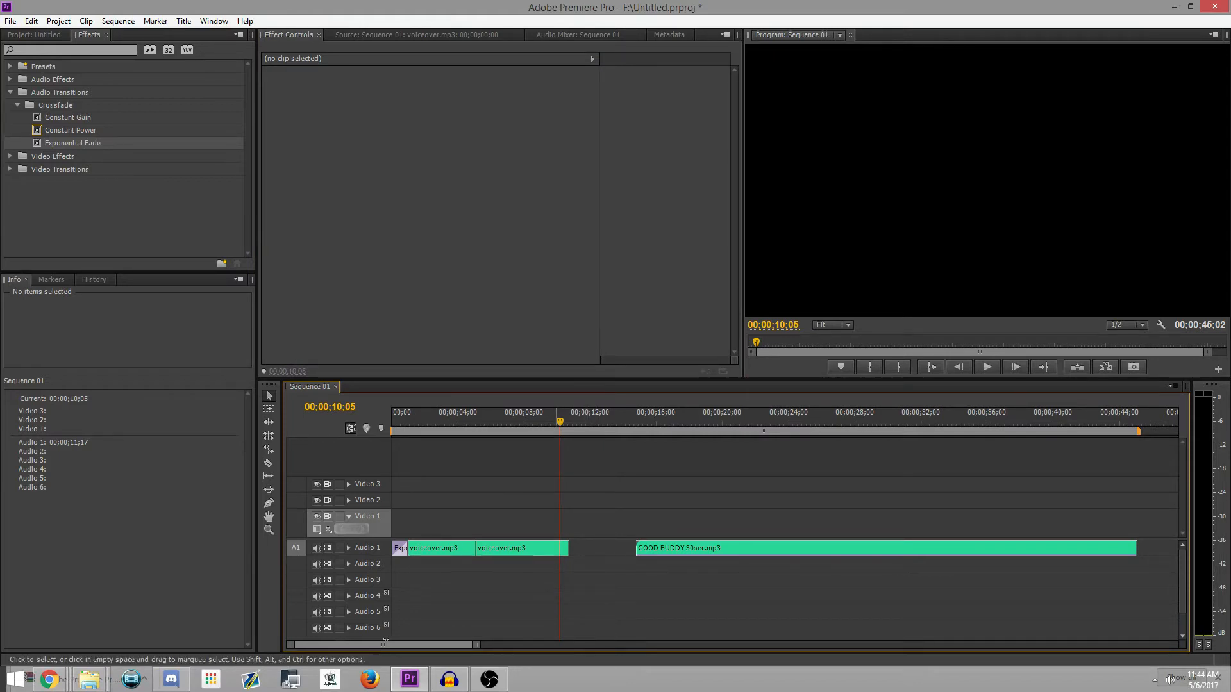
# Step: Move GOOD BUDDY 30sec.mp3 to the start of Audio 2 beneath the voiceover and lower its audio gain
pyautogui.moveTo(744, 548); pyautogui.dragTo(500, 564)
pyautogui.rightClick(473, 563)
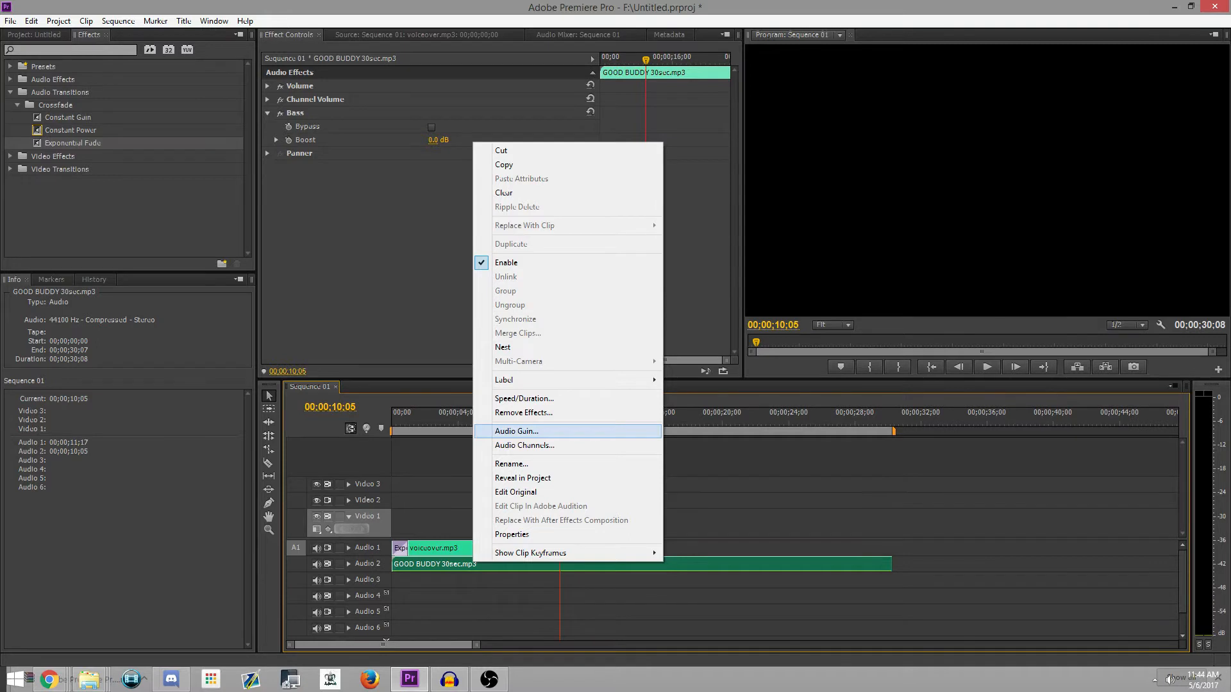
pyautogui.click(516, 431)
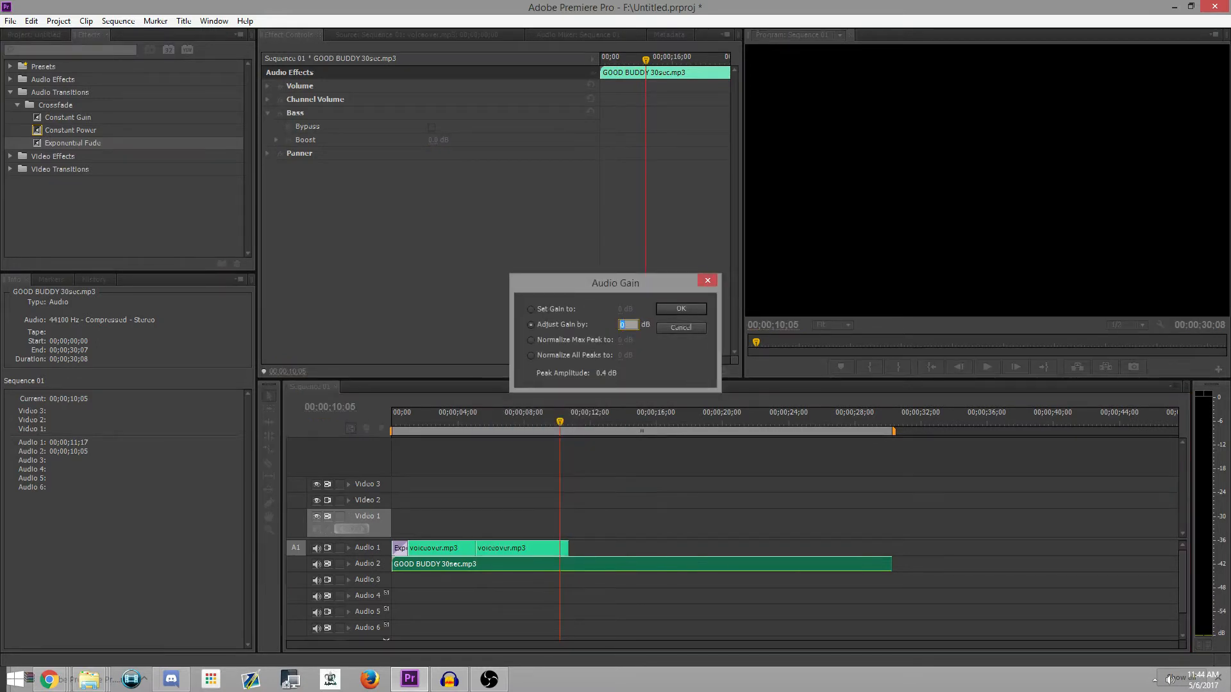
pyautogui.write('-1.7')
pyautogui.moveTo(624, 325); pyautogui.dragTo(545, 325)
pyautogui.press('Return')
# Step: Play the mix from 00;00;01;19 to check the music's loudness against the voiceover
pyautogui.moveTo(560, 421); pyautogui.dragTo(419, 422)
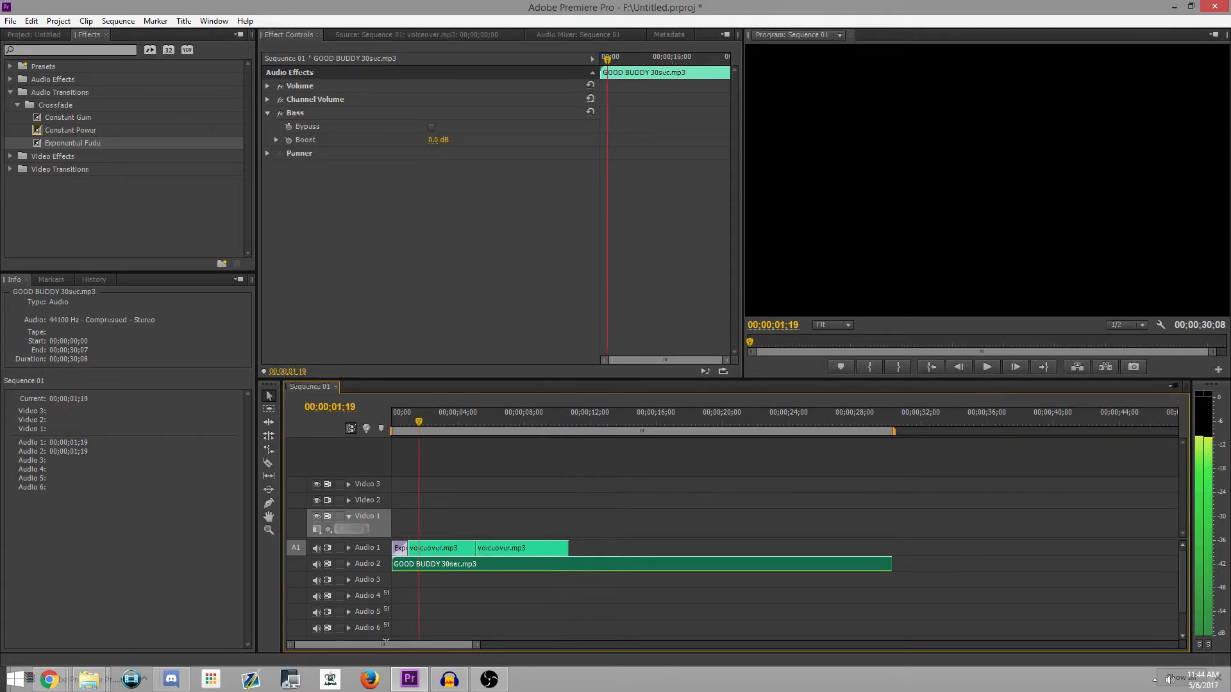
pyautogui.click(988, 367)
pyautogui.click(988, 367)
# Step: Lower the audio gain of GOOD BUDDY 30sec.mp3 a second time and play the mix from 00;00;02;09
pyautogui.rightClick(648, 565)
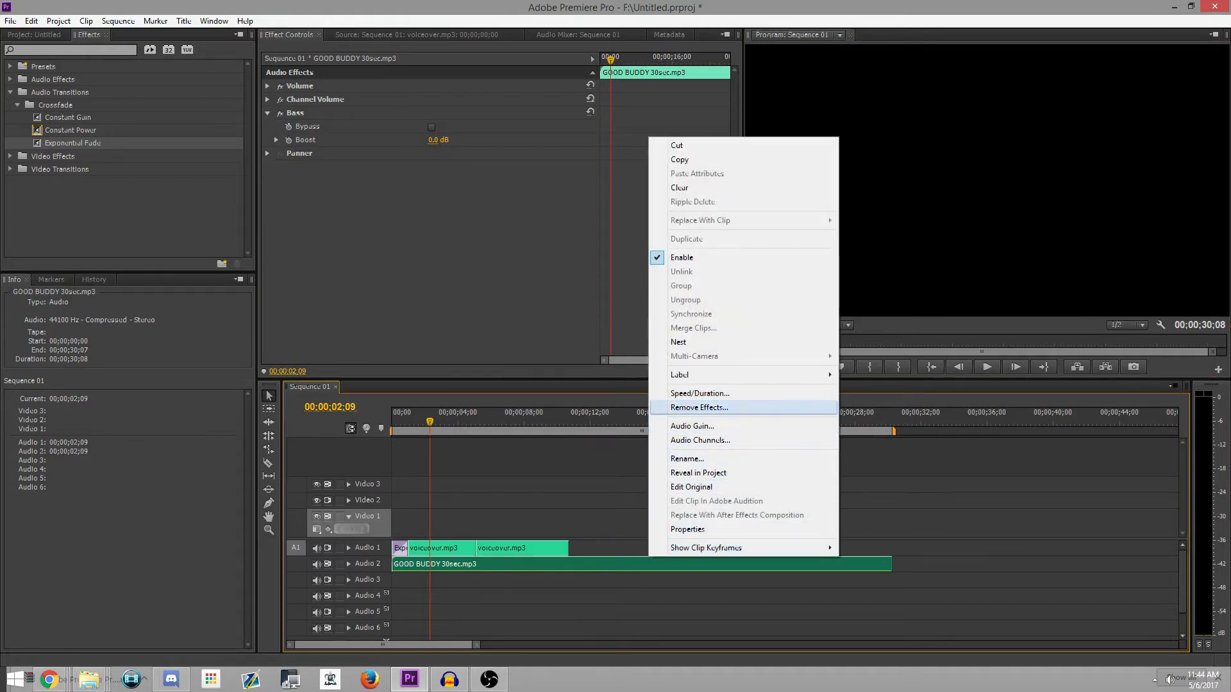
pyautogui.click(680, 427)
pyautogui.write('-1.3')
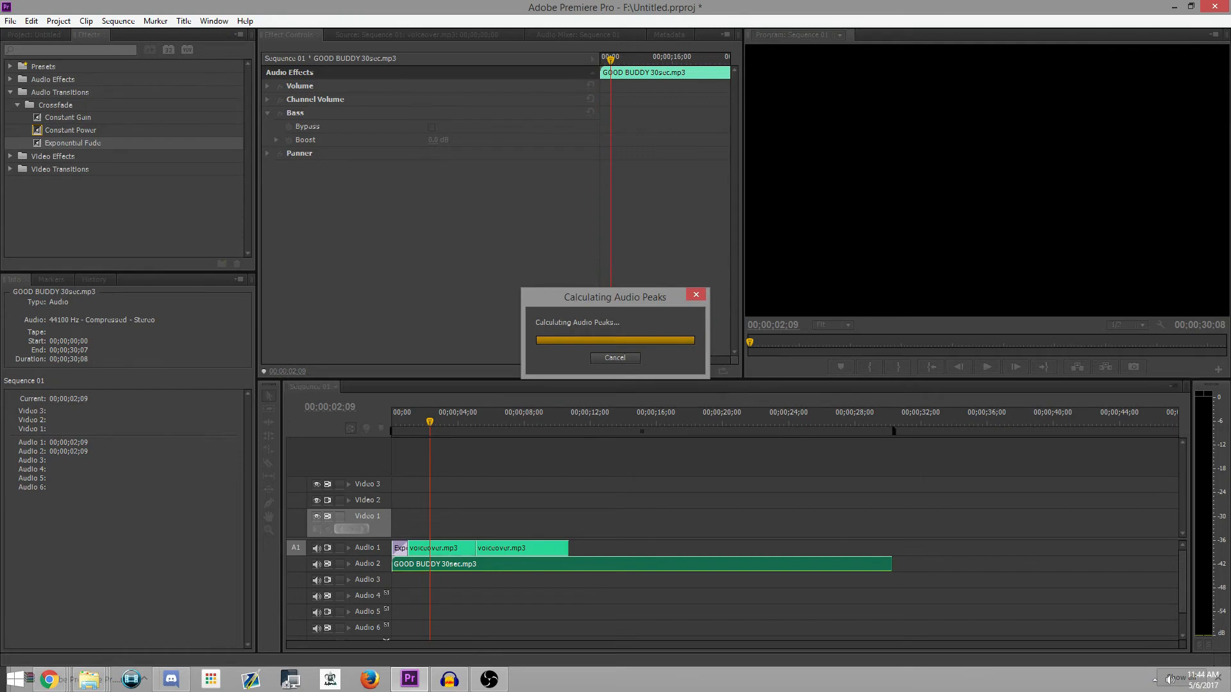
pyautogui.click(987, 367)
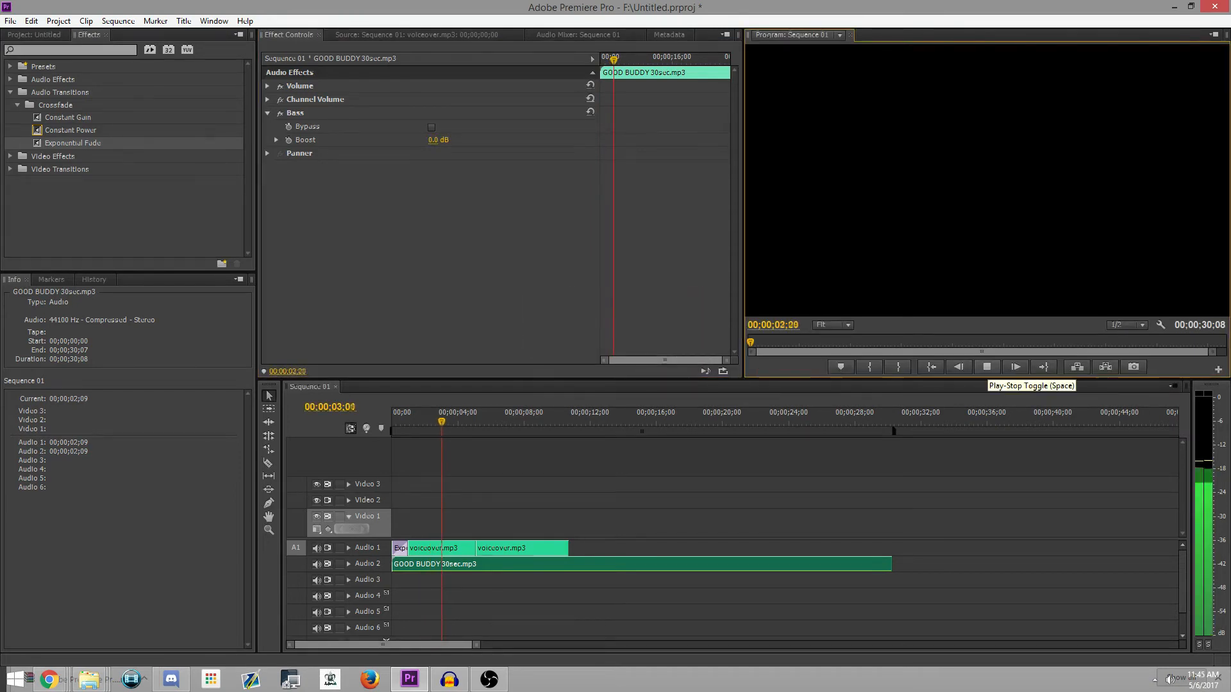
pyautogui.click(987, 366)
# Step: Reduce the music clip's audio gain a third time and play the mix from 00;00;03;24 to check the balance
pyautogui.rightClick(580, 563)
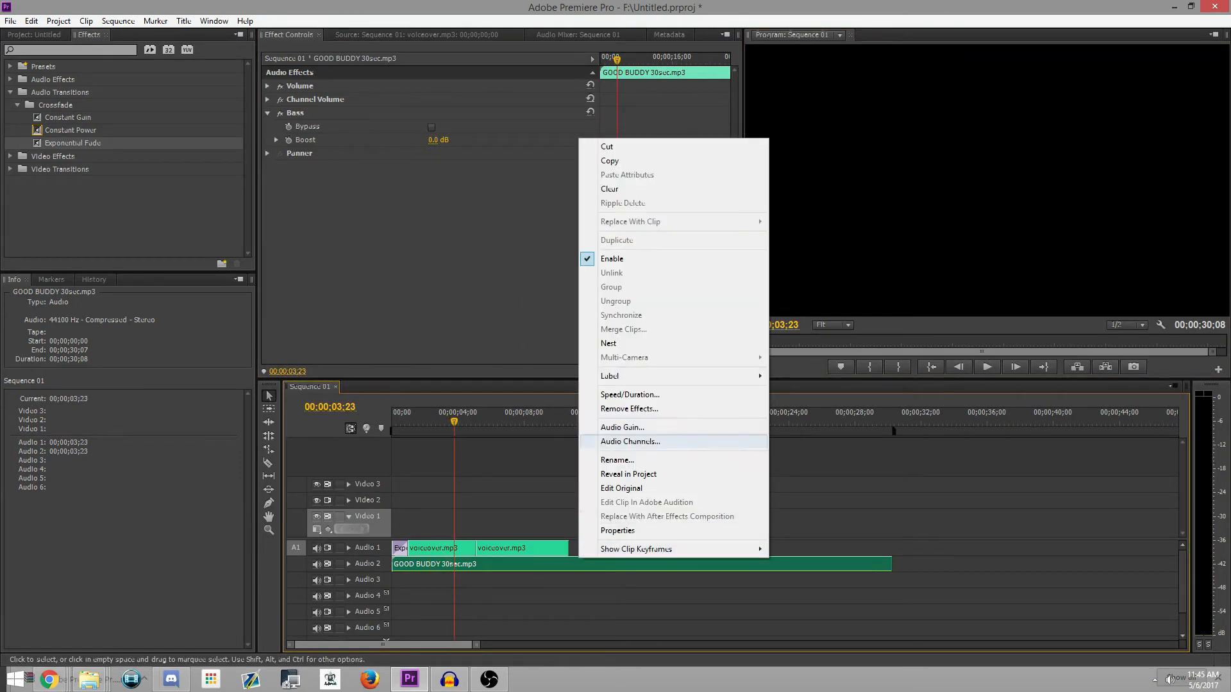
pyautogui.click(622, 427)
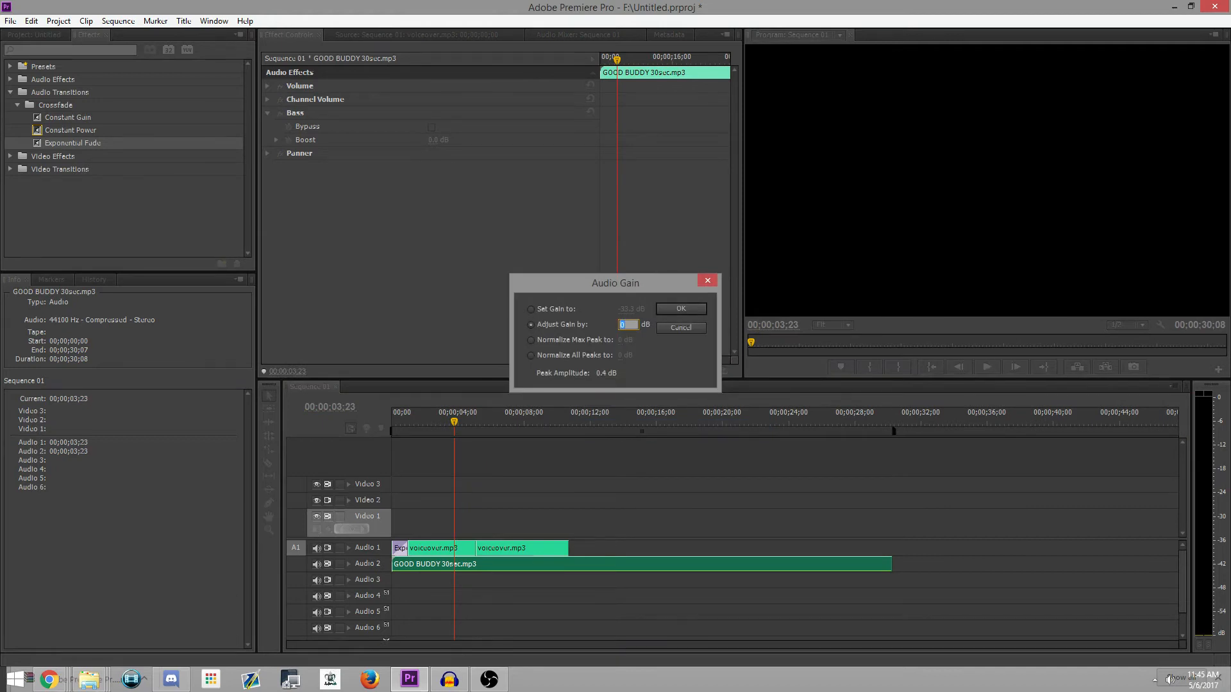
pyautogui.write('-5.1')
pyautogui.moveTo(624, 325); pyautogui.dragTo(594, 325)
pyautogui.click(681, 309)
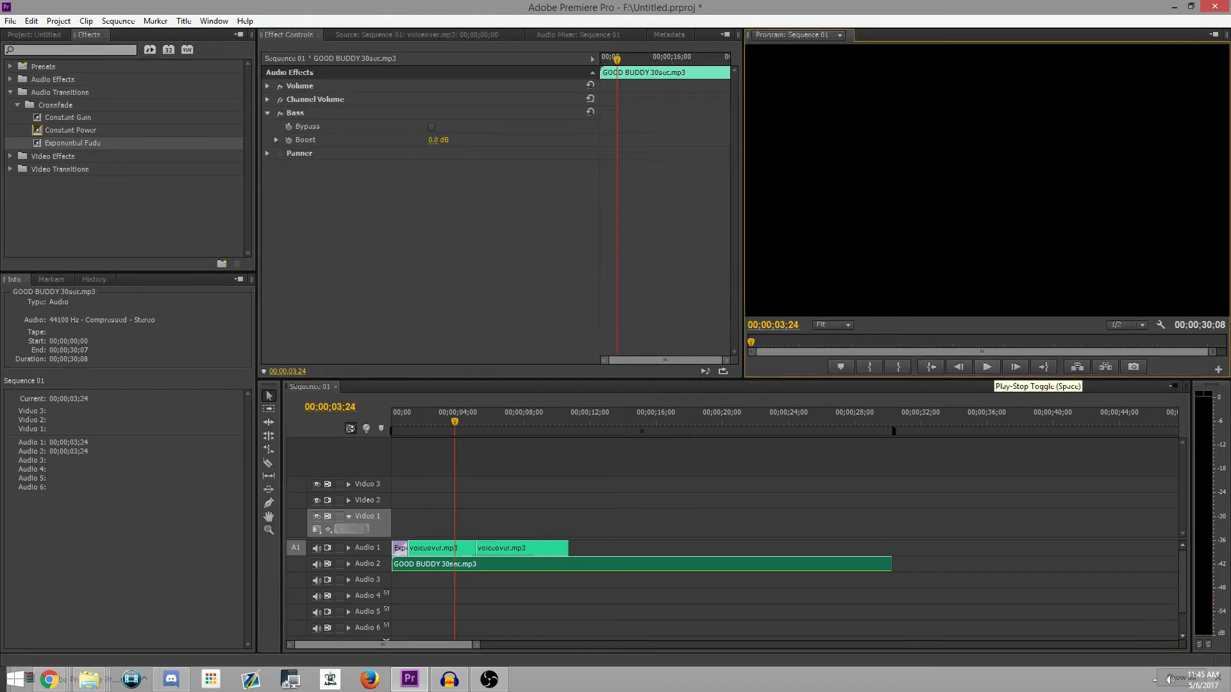
pyautogui.press('space')
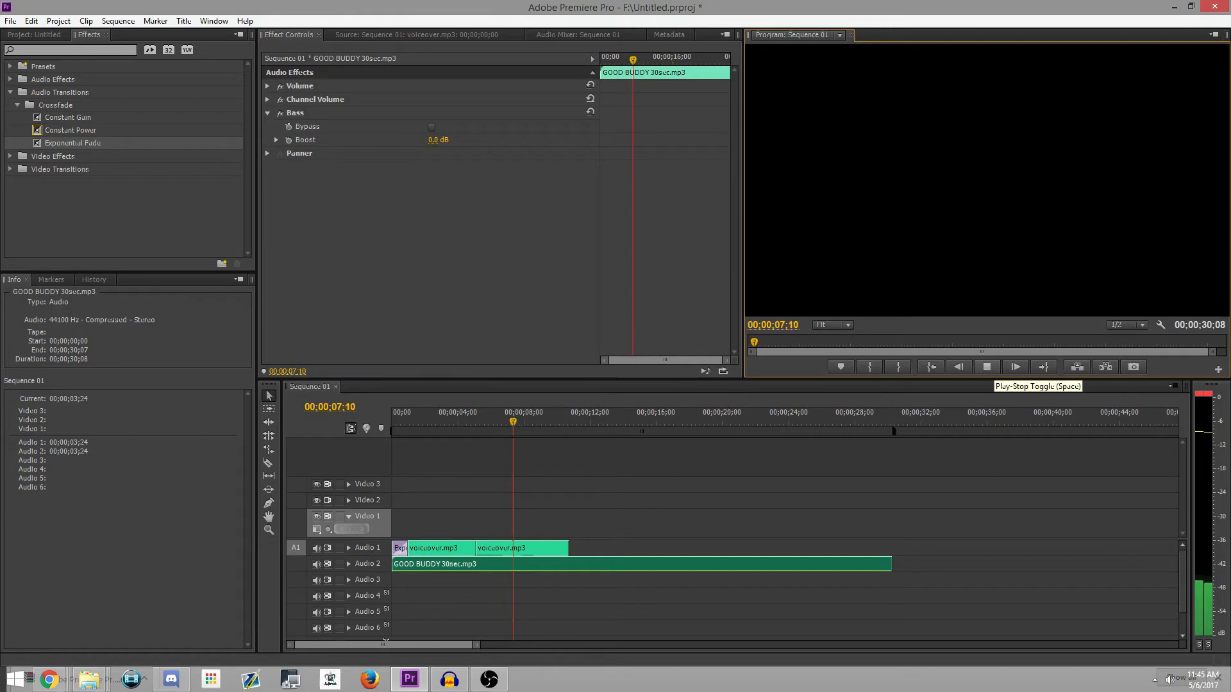
pyautogui.press('space')
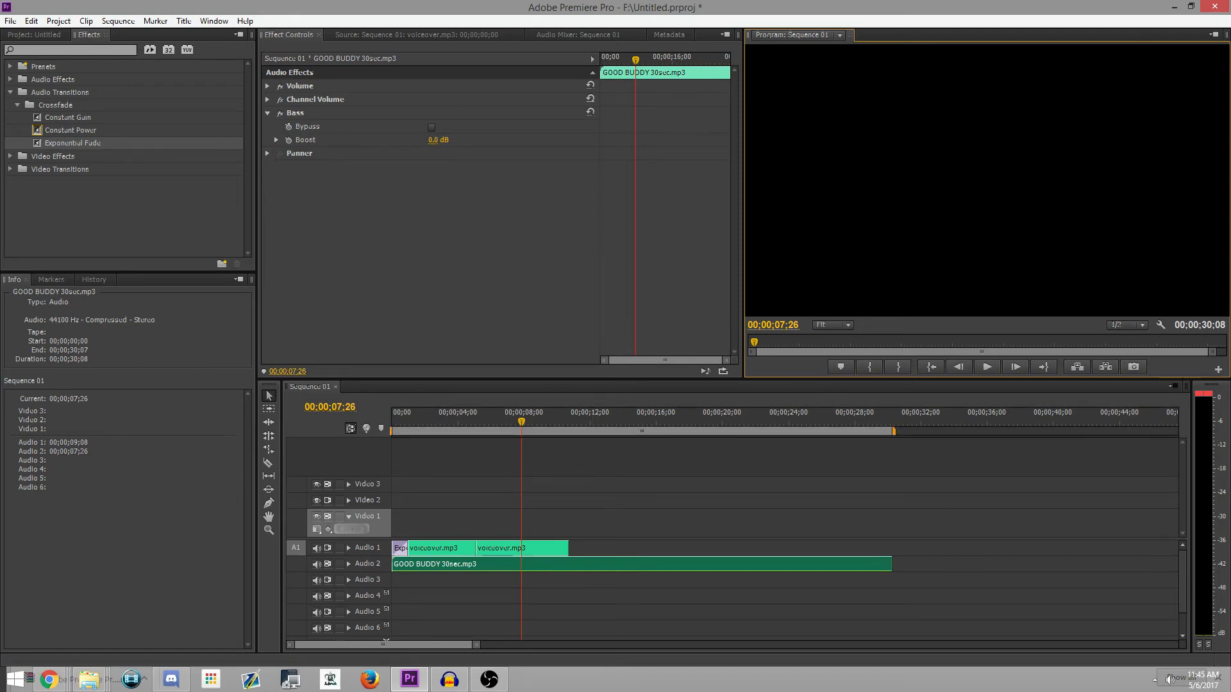
# Step: Look through the available Audio Effects, from Balance down past Spectral NoiseReduction
pyautogui.click(10, 92)
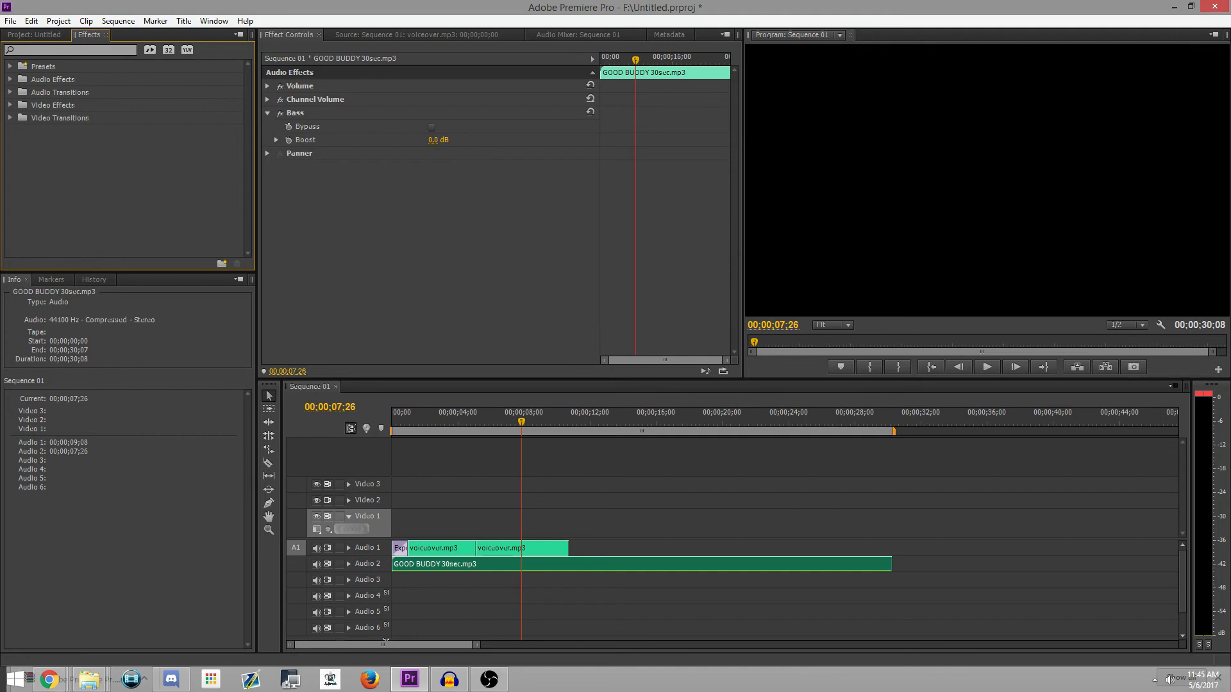
pyautogui.click(10, 80)
pyautogui.scroll(-1, 129, 157)
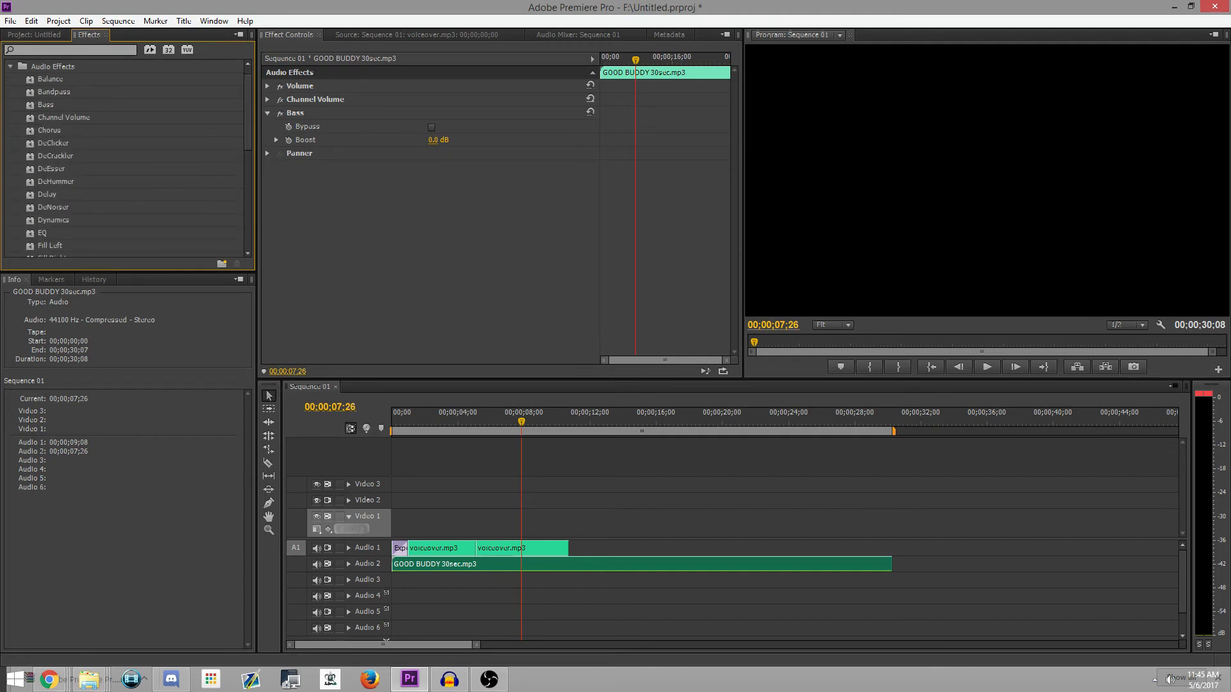
pyautogui.scroll(-8, 128, 158)
pyautogui.scroll(-4, 128, 157)
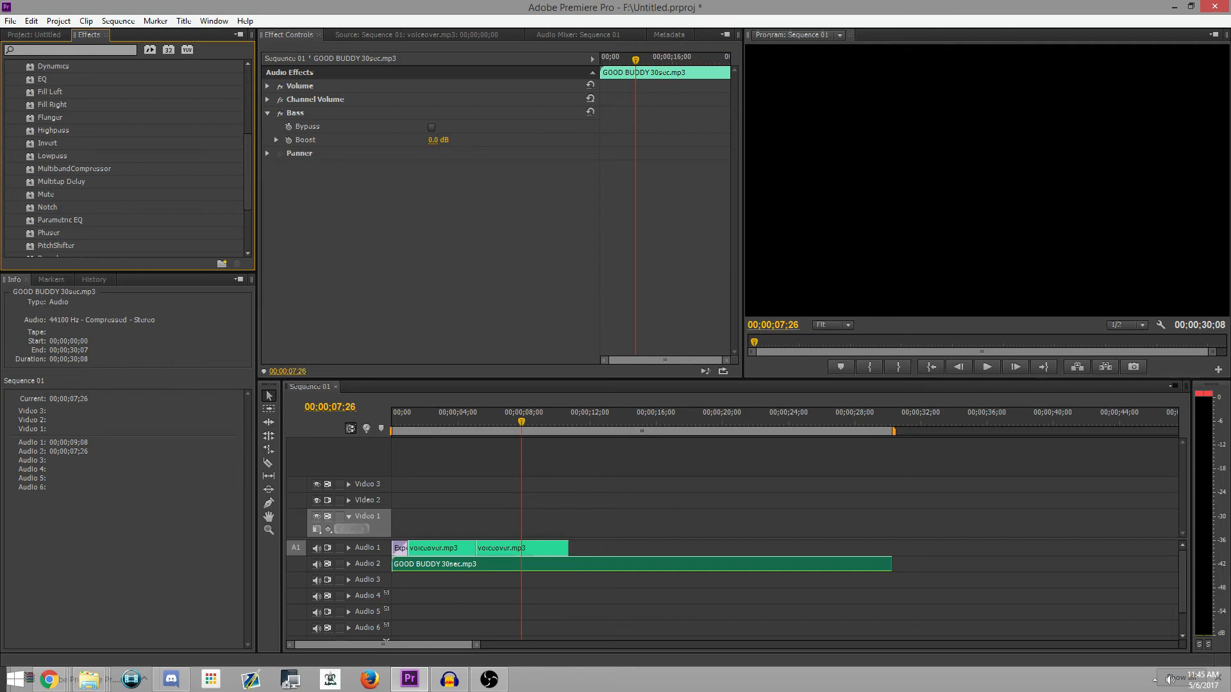
pyautogui.scroll(-2, 128, 157)
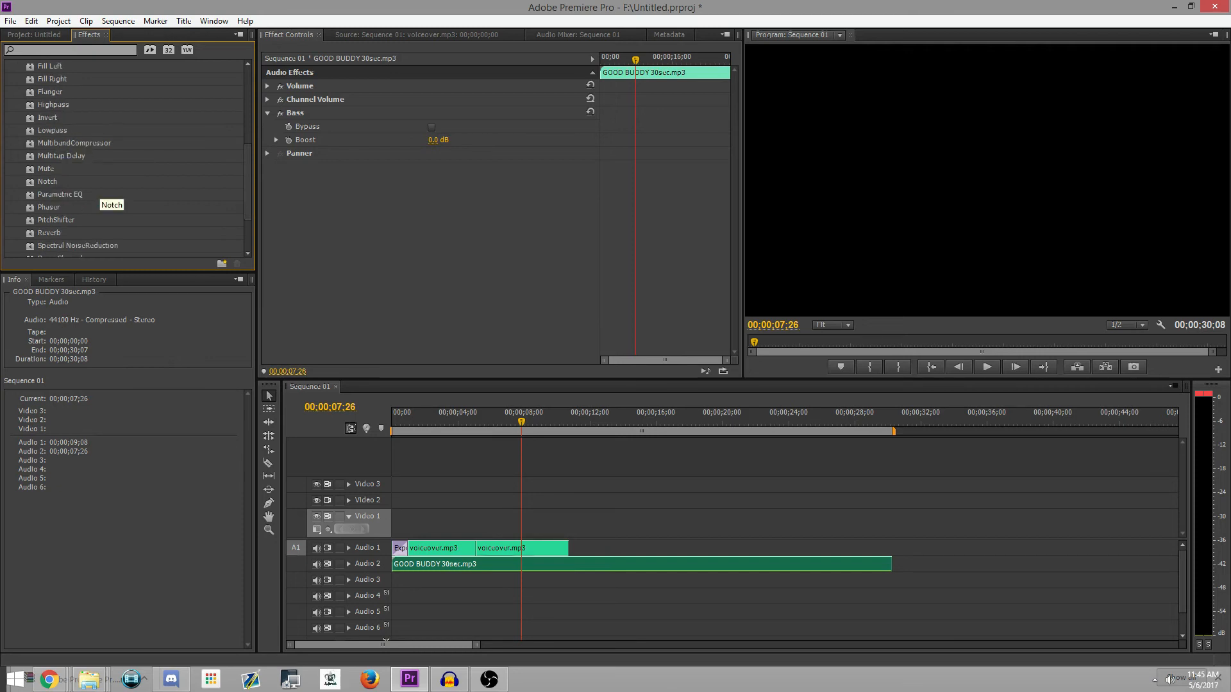
pyautogui.scroll(-3, 128, 157)
pyautogui.scroll(6, 128, 157)
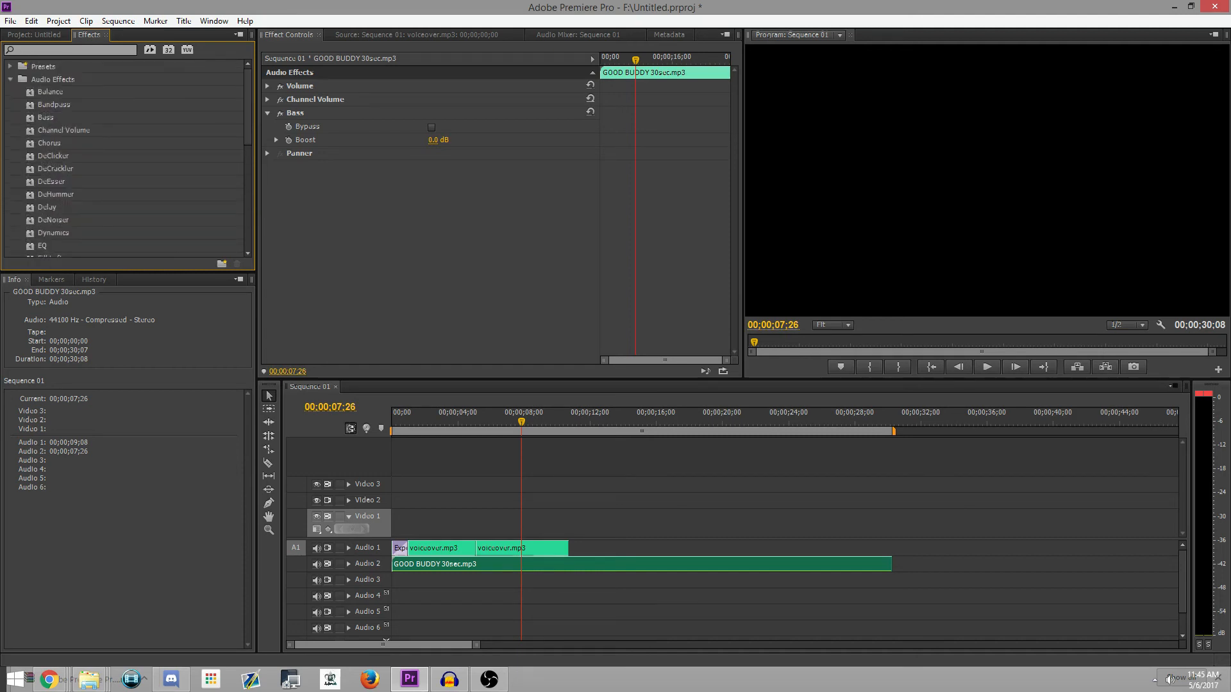